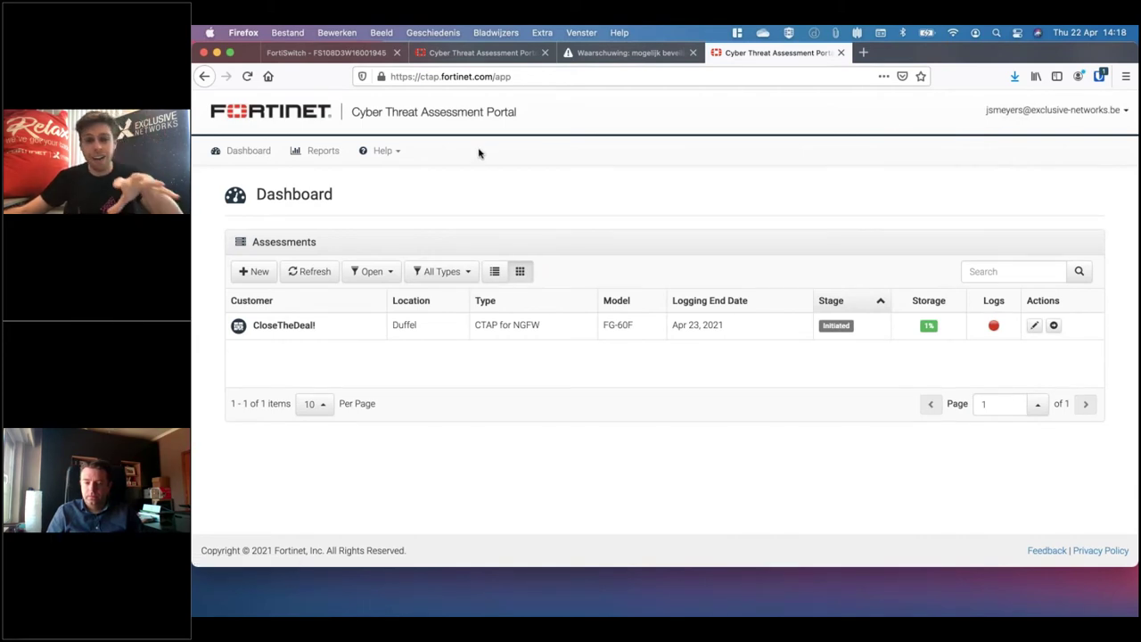
Show the Help page's CTAP for NGFW resources, scrolled to the Promote and Sell lists
click(395, 157)
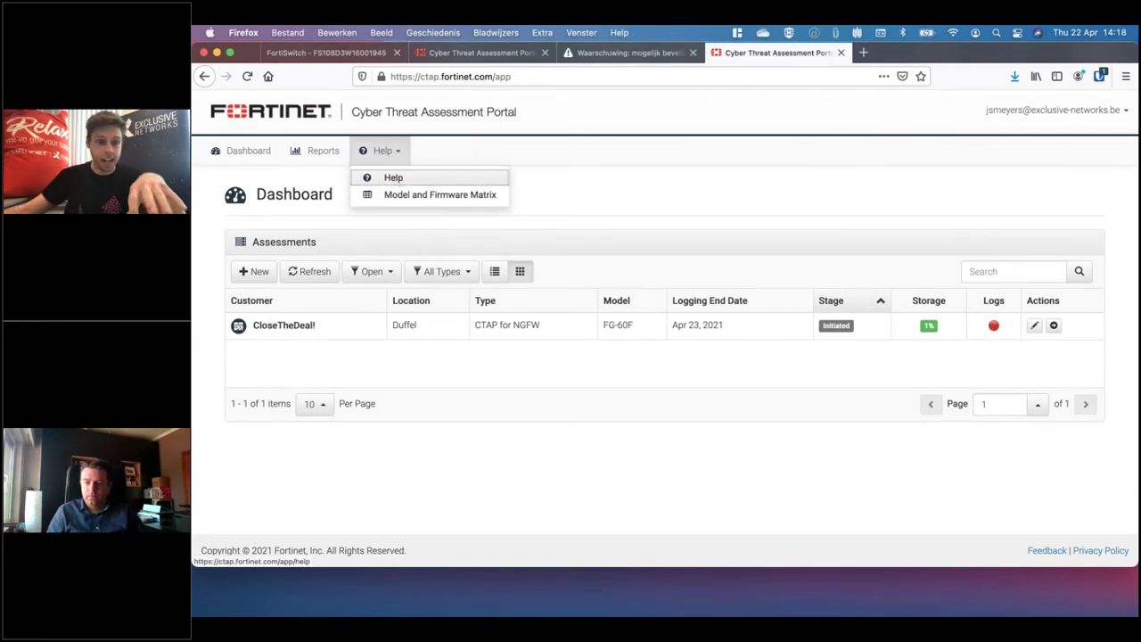
click(392, 178)
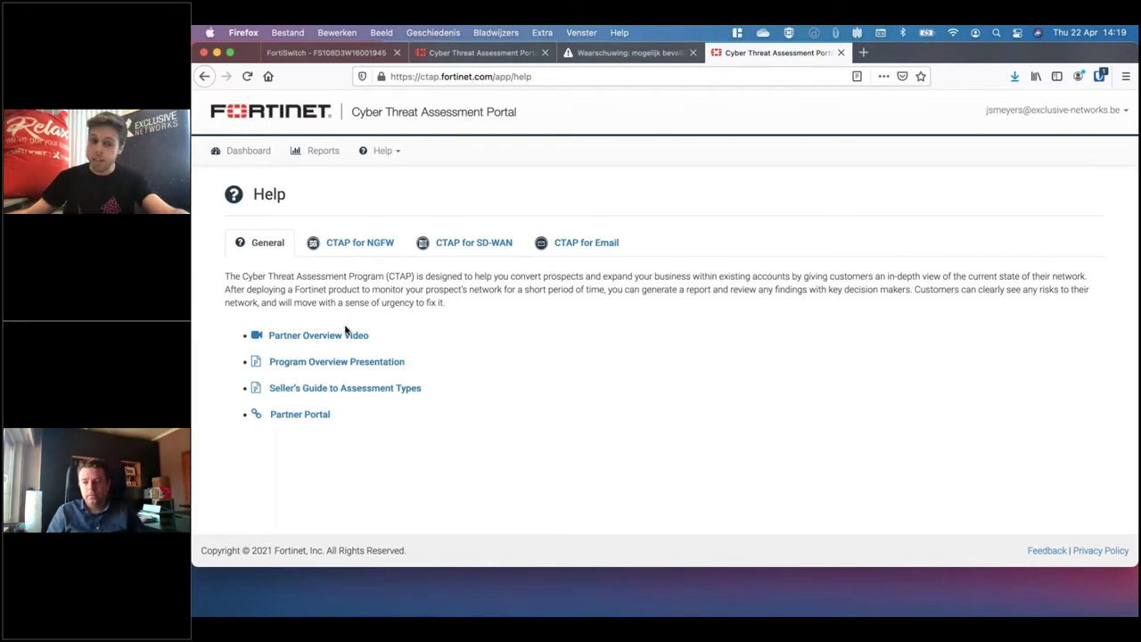
click(361, 252)
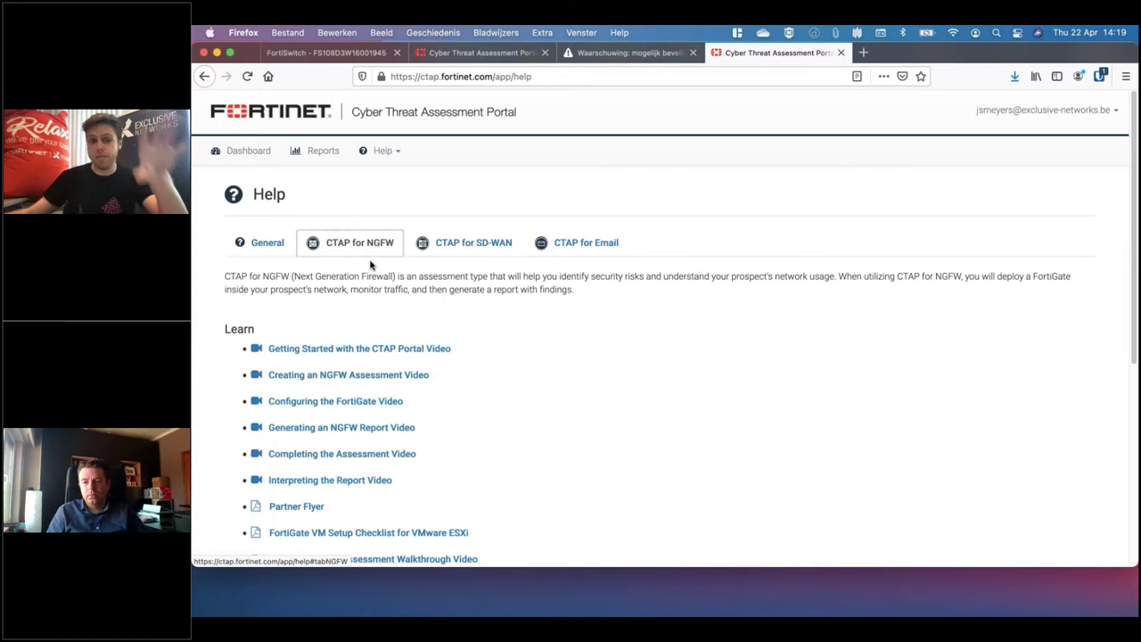
scroll(381, 270, down, 2)
scroll(413, 282, down, 3)
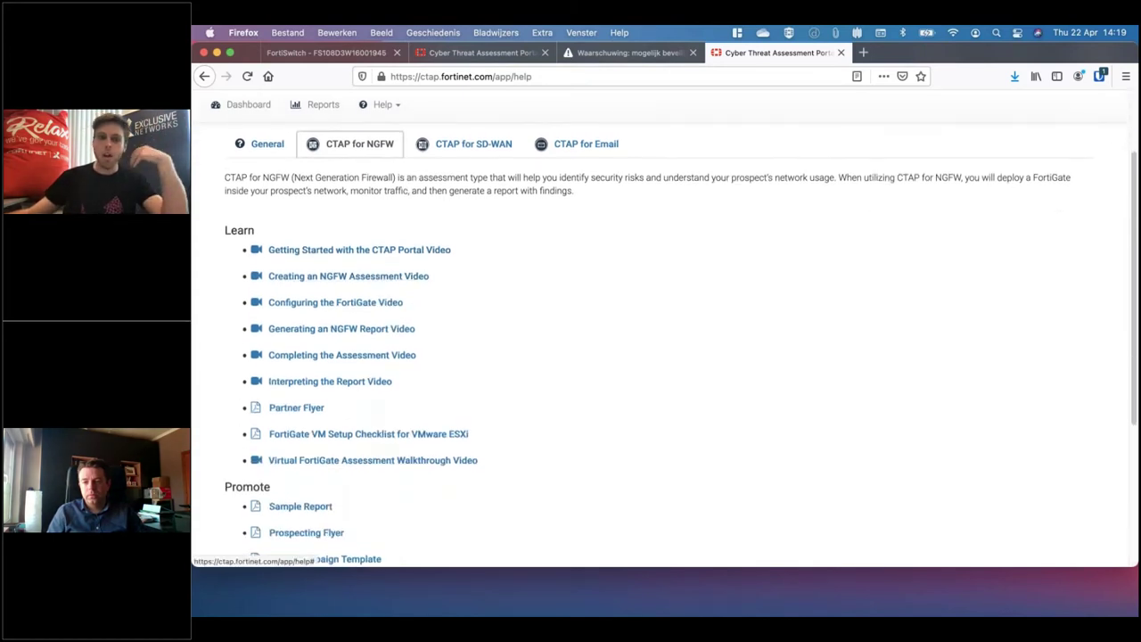
scroll(527, 321, down, 5)
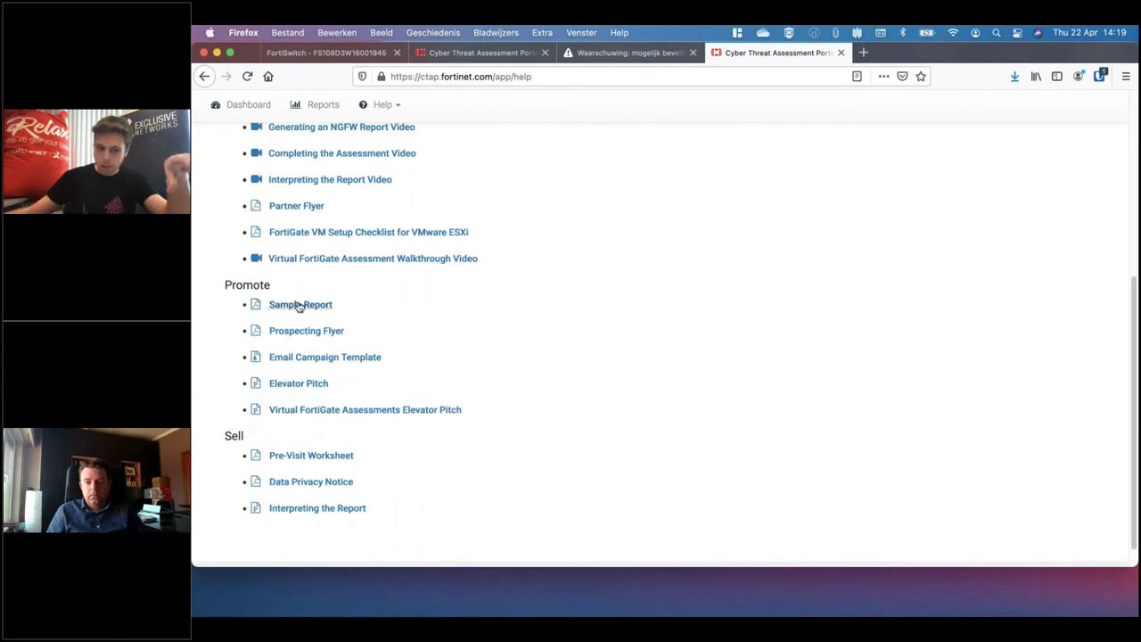
Open the Sample Report and Pre-Visit Worksheet PDFs in Firefox tabs beside the help page
click(296, 304)
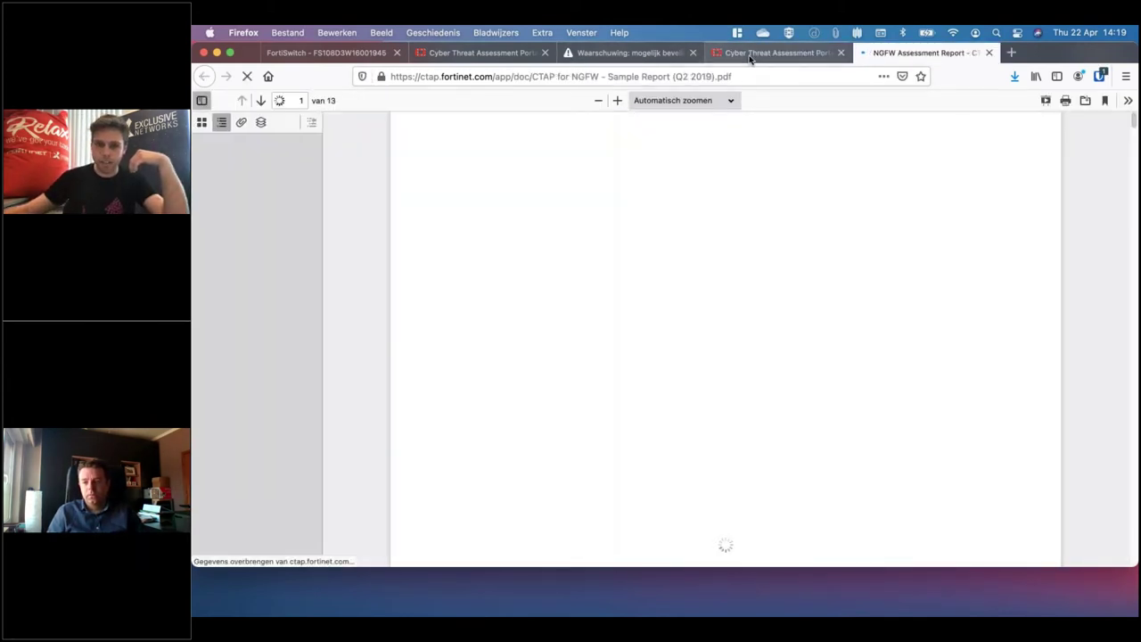
click(750, 55)
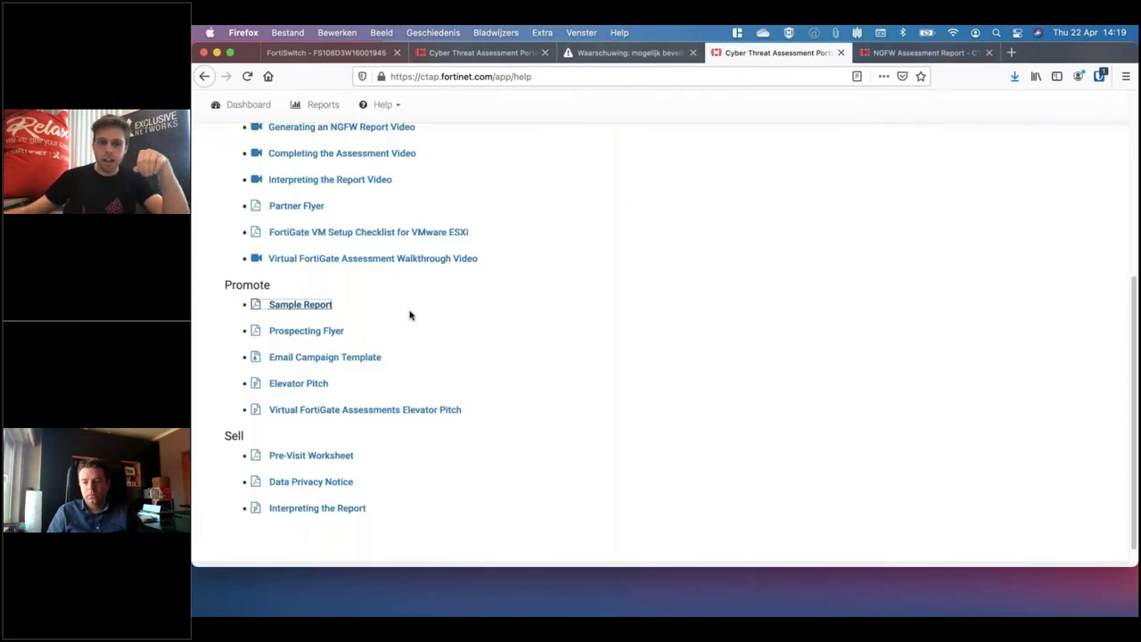
click(335, 457)
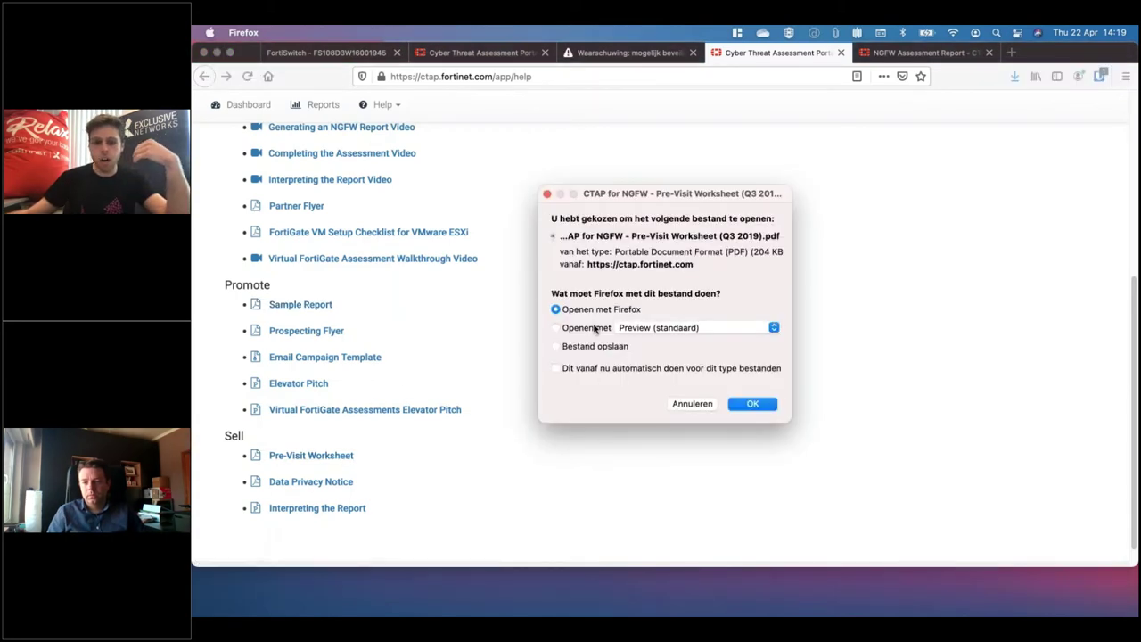
click(754, 404)
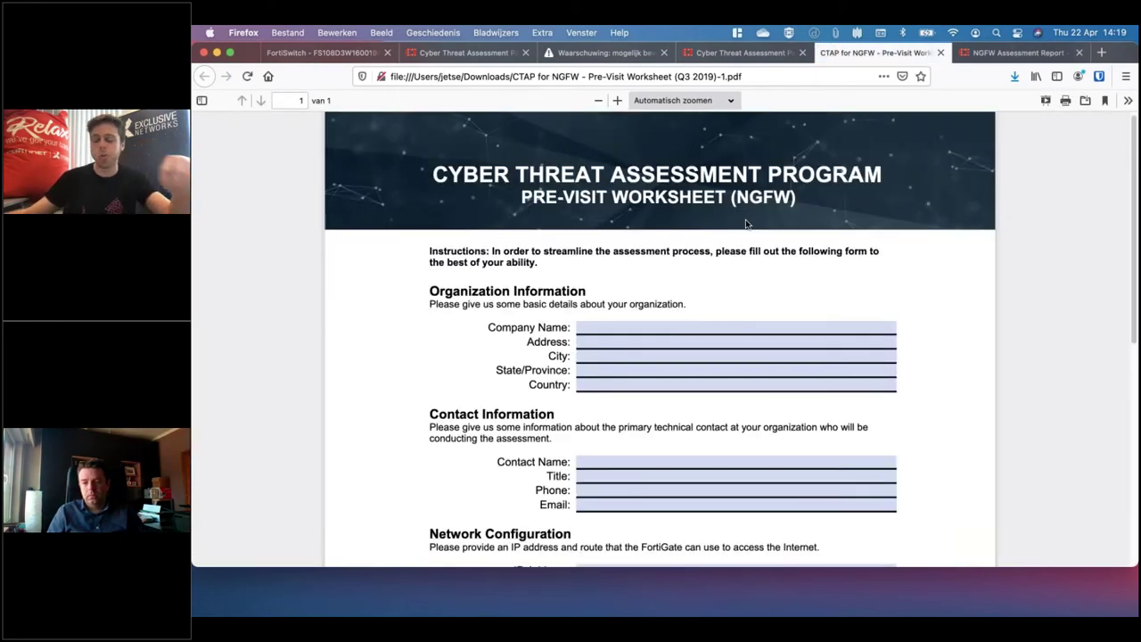
scroll(746, 267, down, 5)
click(744, 56)
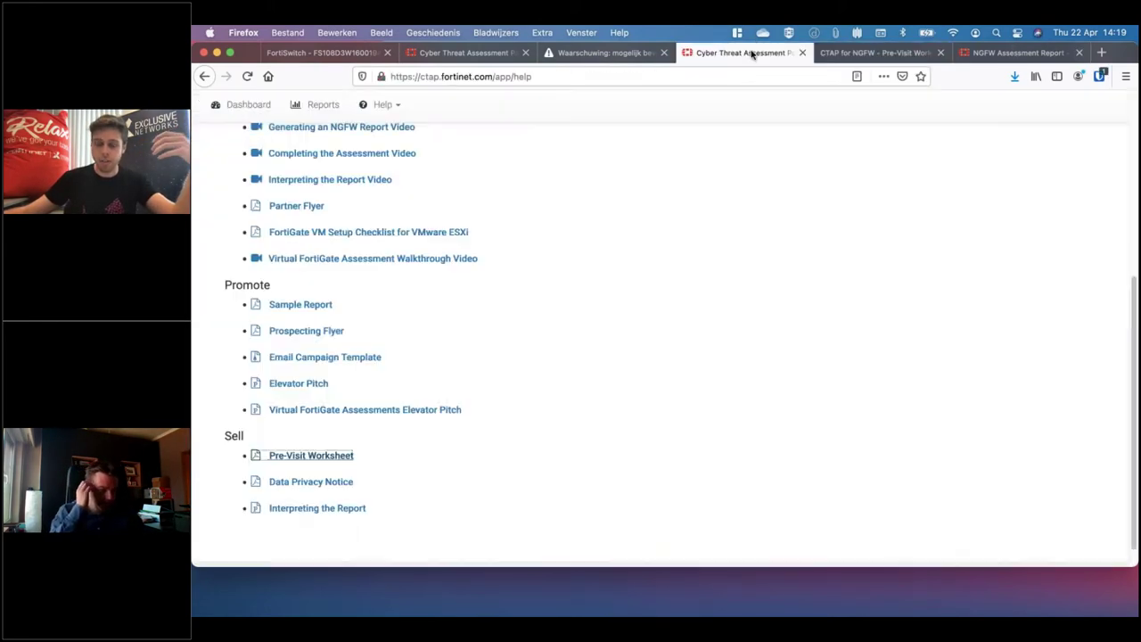
scroll(547, 173, up, 5)
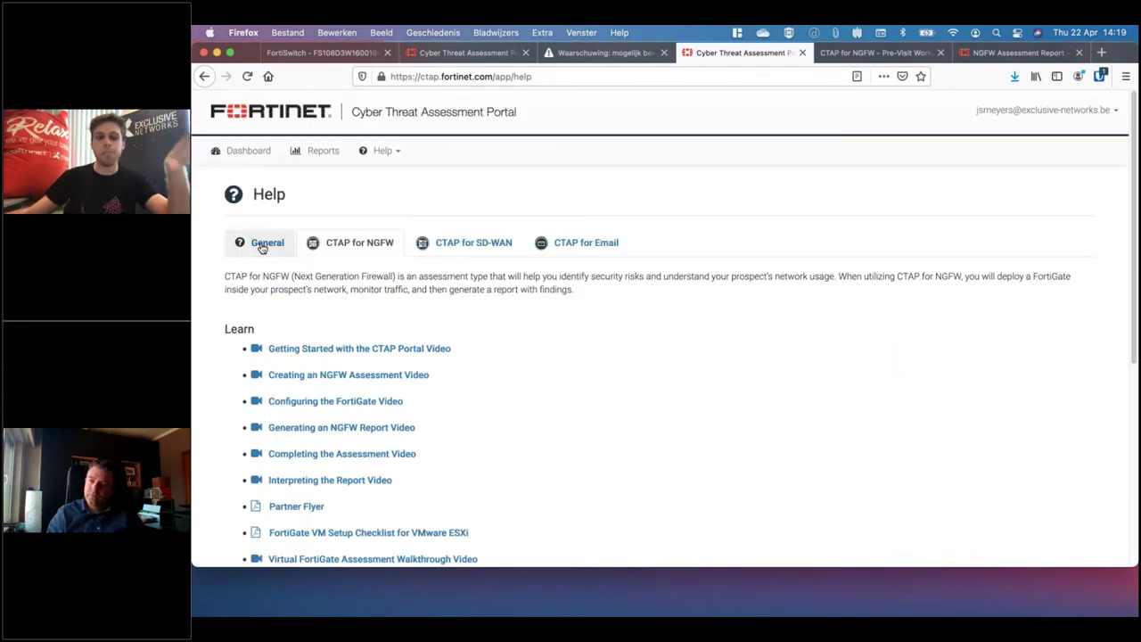
Start a new CTAP for NGFW assessment from the dashboard, then cancel the form
click(262, 248)
click(240, 152)
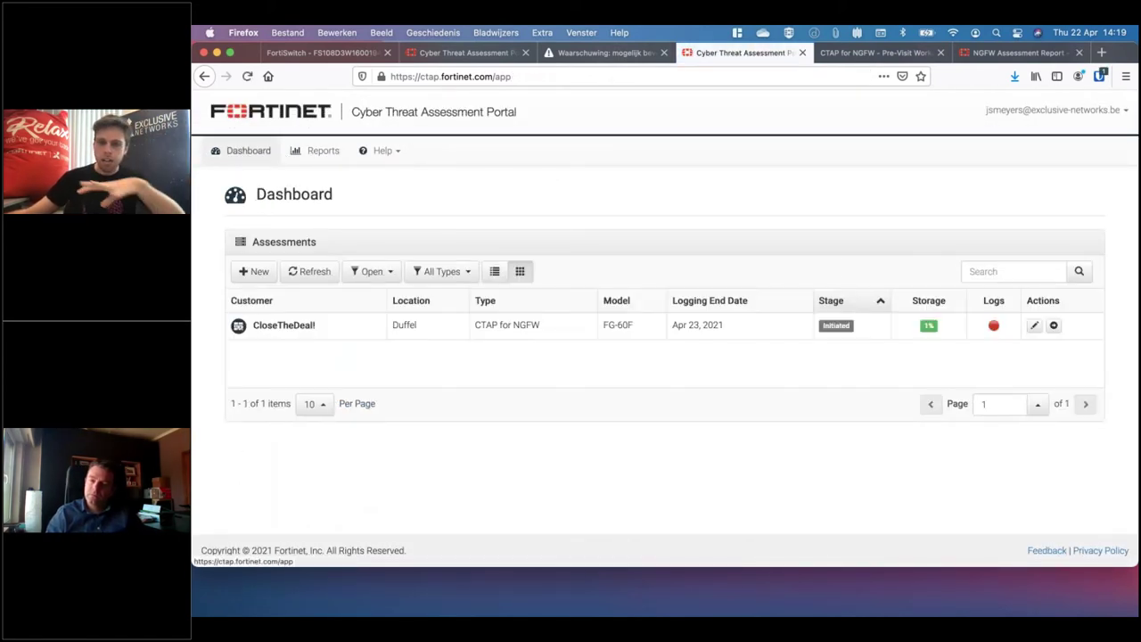
click(256, 272)
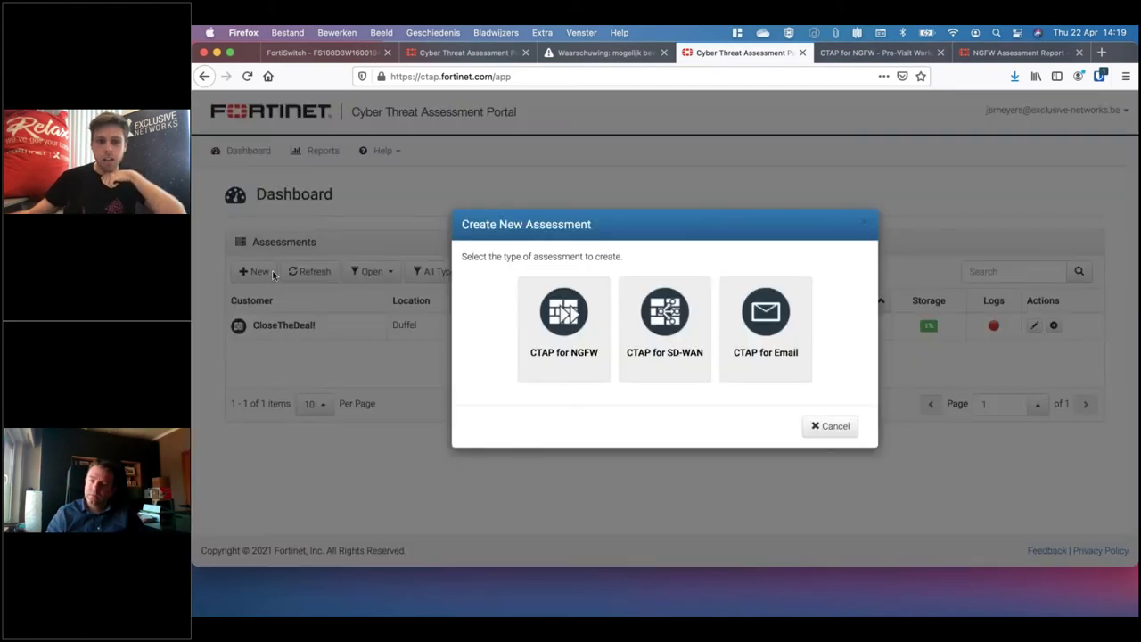
click(564, 328)
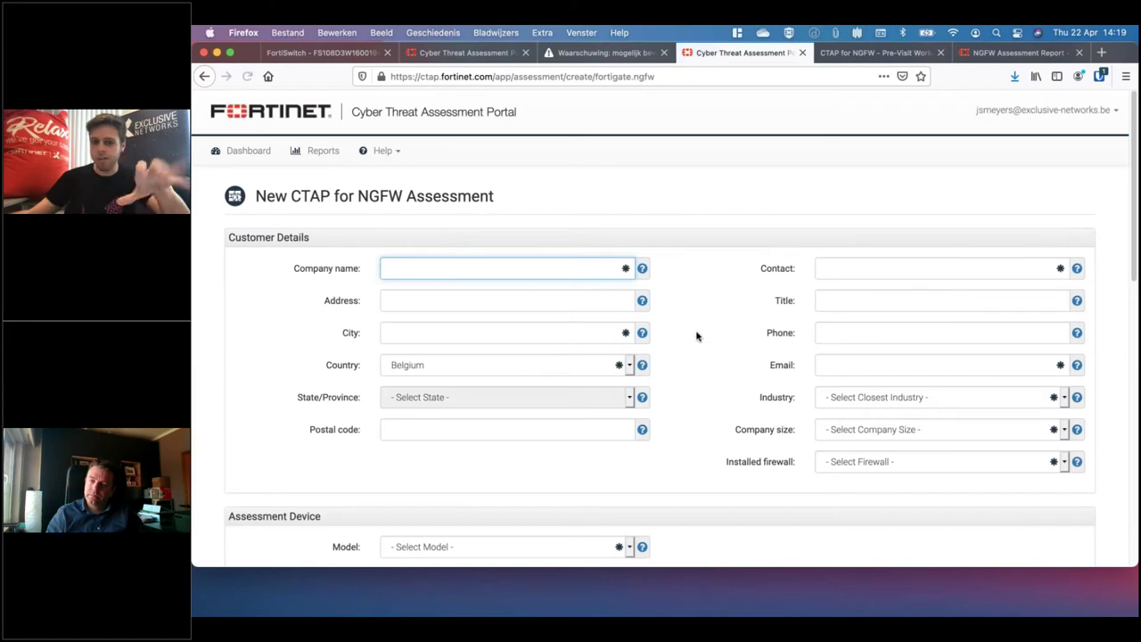
scroll(696, 333, down, 10)
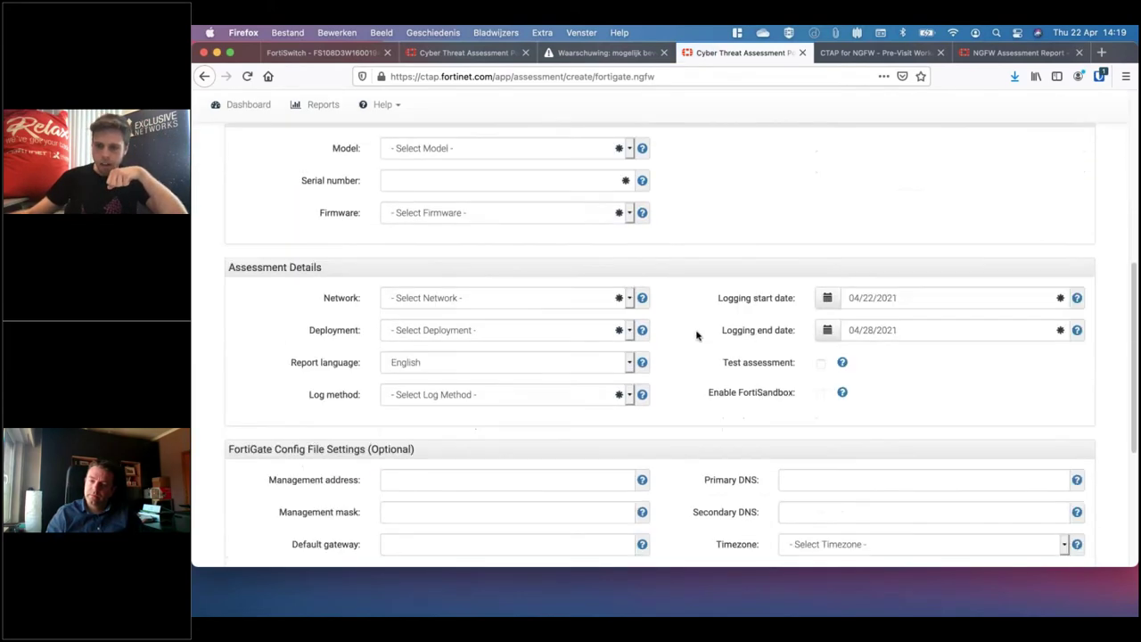
click(298, 477)
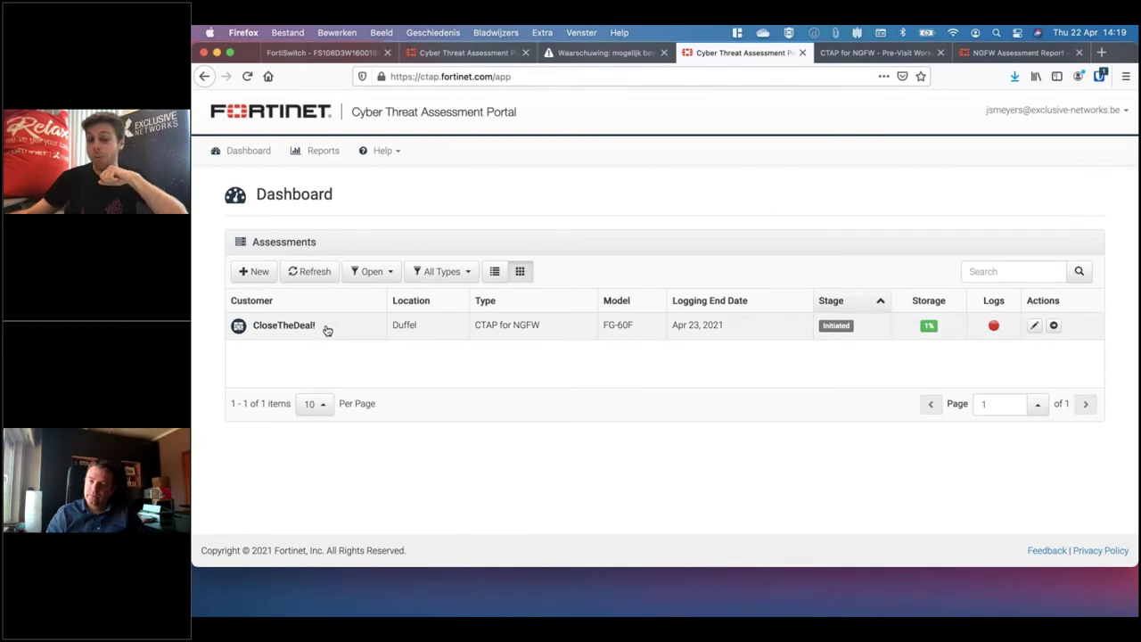
Open the CloseTheDeal! assessment for editing and review its FortiGate config file settings
click(1034, 325)
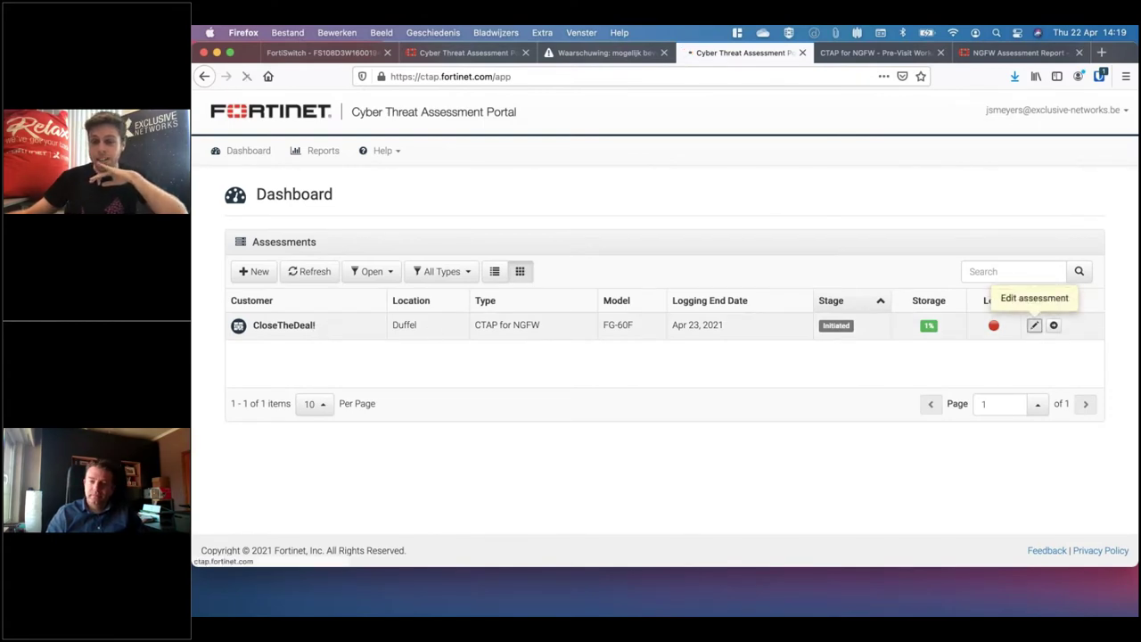
scroll(737, 369, down, 5)
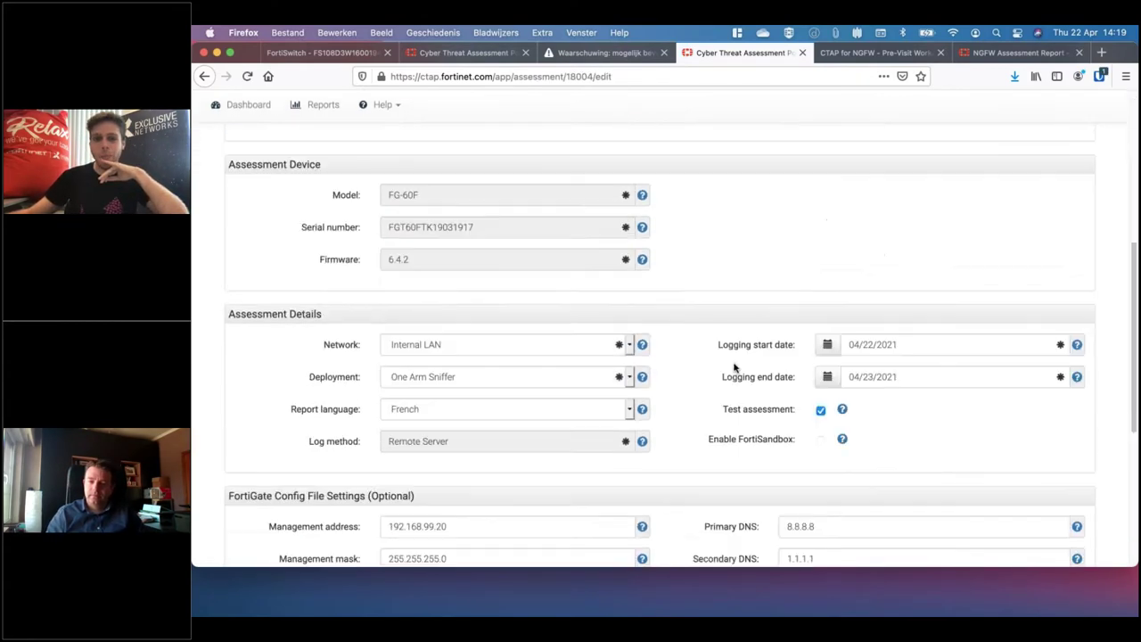
scroll(734, 367, down, 5)
scroll(735, 367, up, 10)
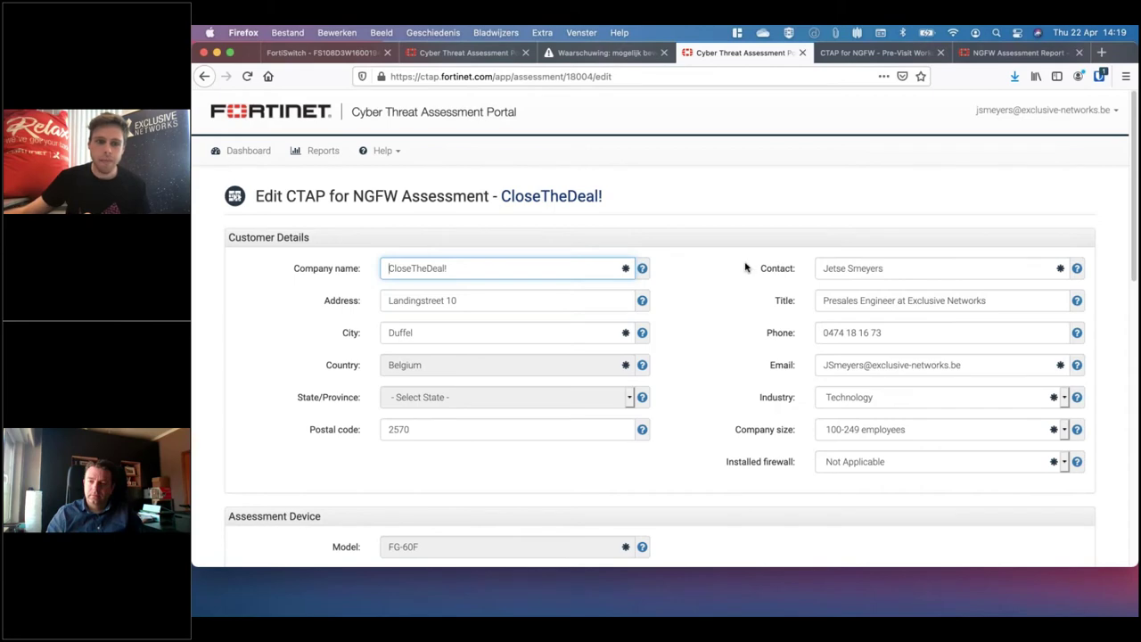
scroll(708, 246, down, 3)
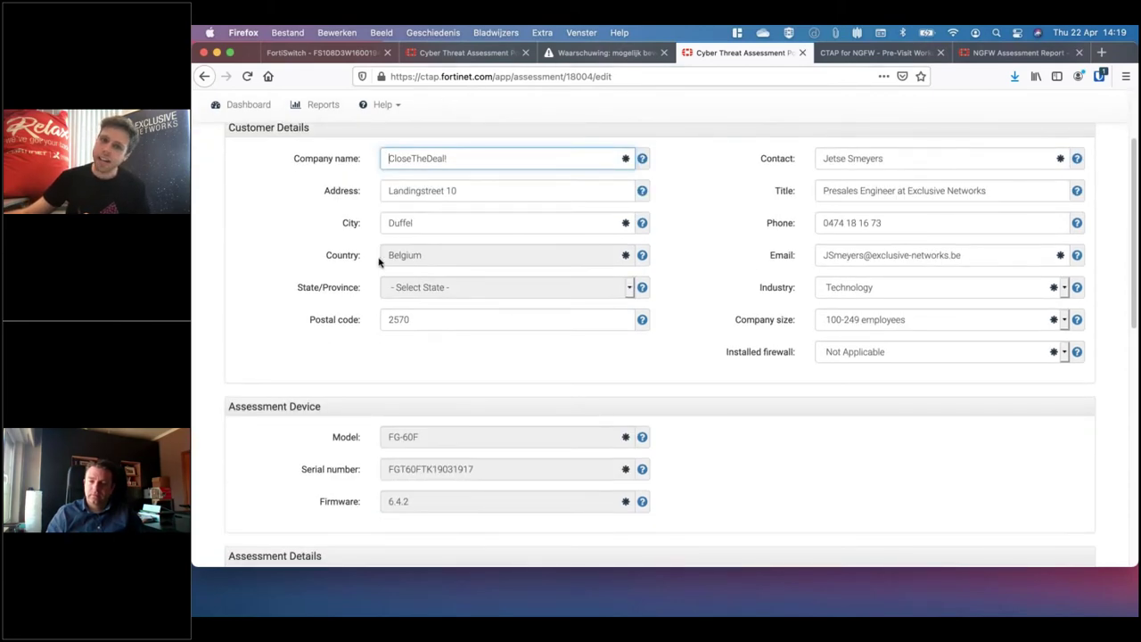
scroll(700, 281, down, 4)
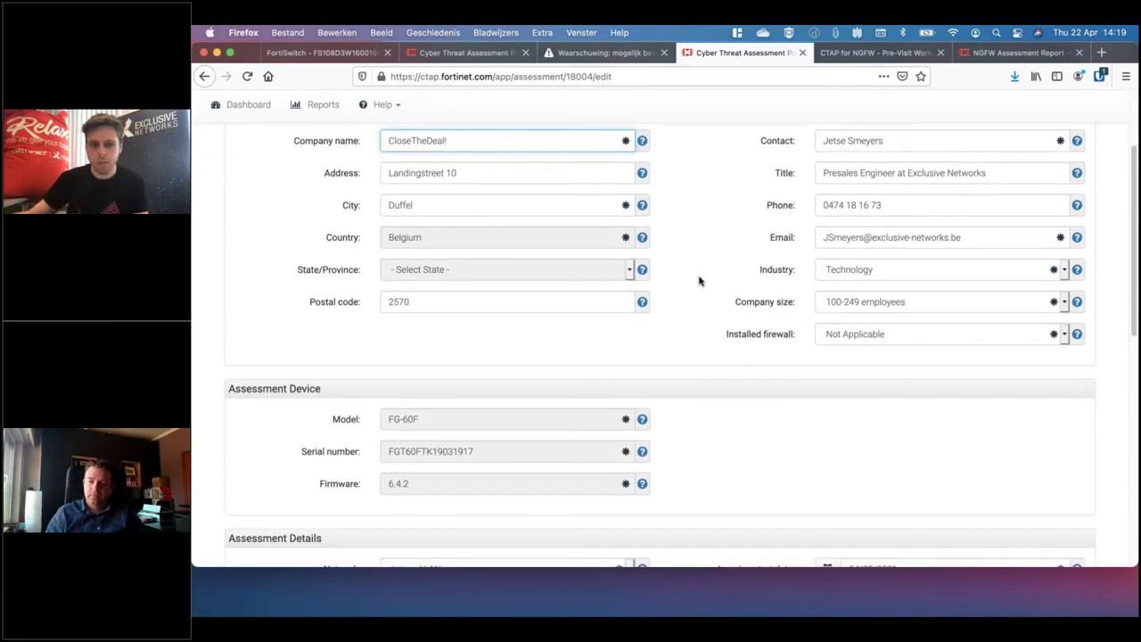
scroll(700, 281, down, 2)
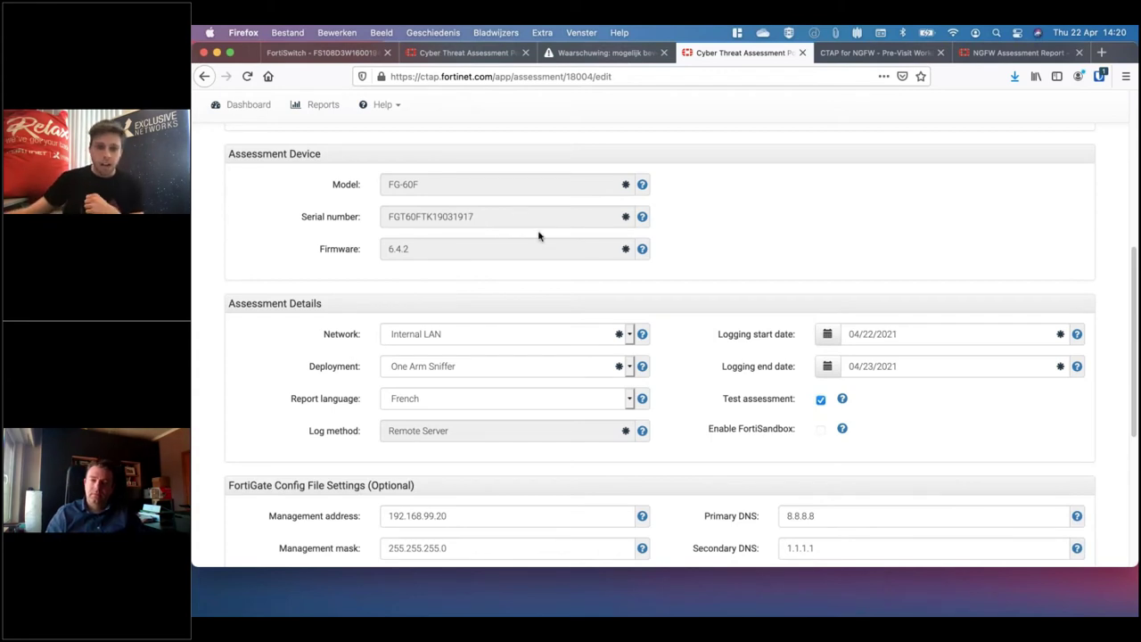
scroll(538, 236, down, 2)
scroll(539, 236, down, 1)
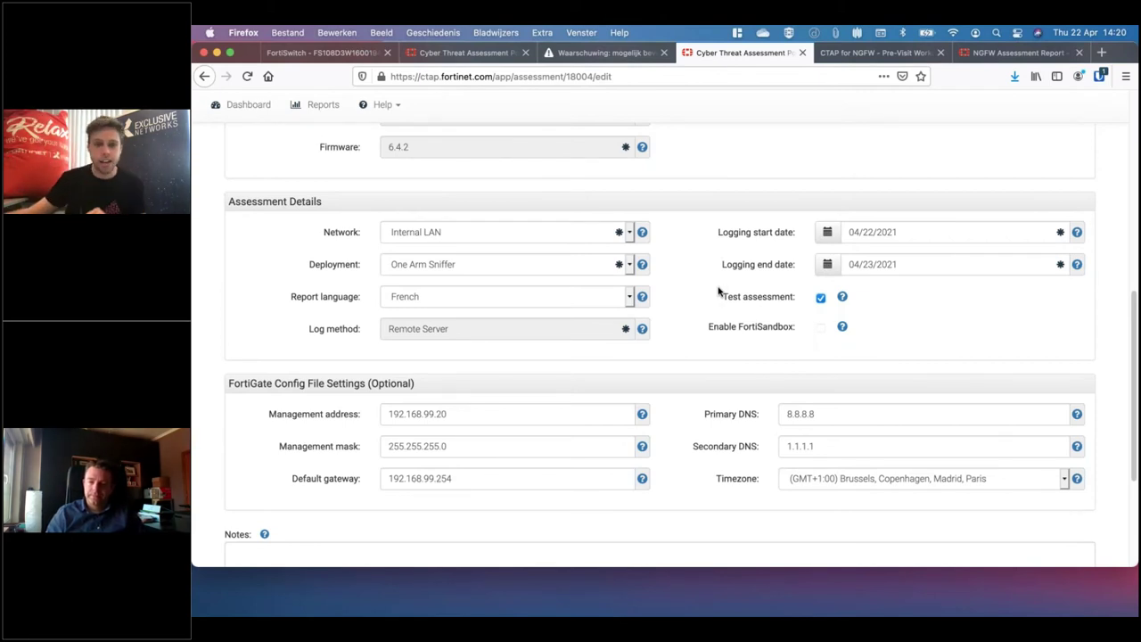
Set the report language to English, recheck the Pre-Visit Worksheet, and leave the edit form
click(630, 297)
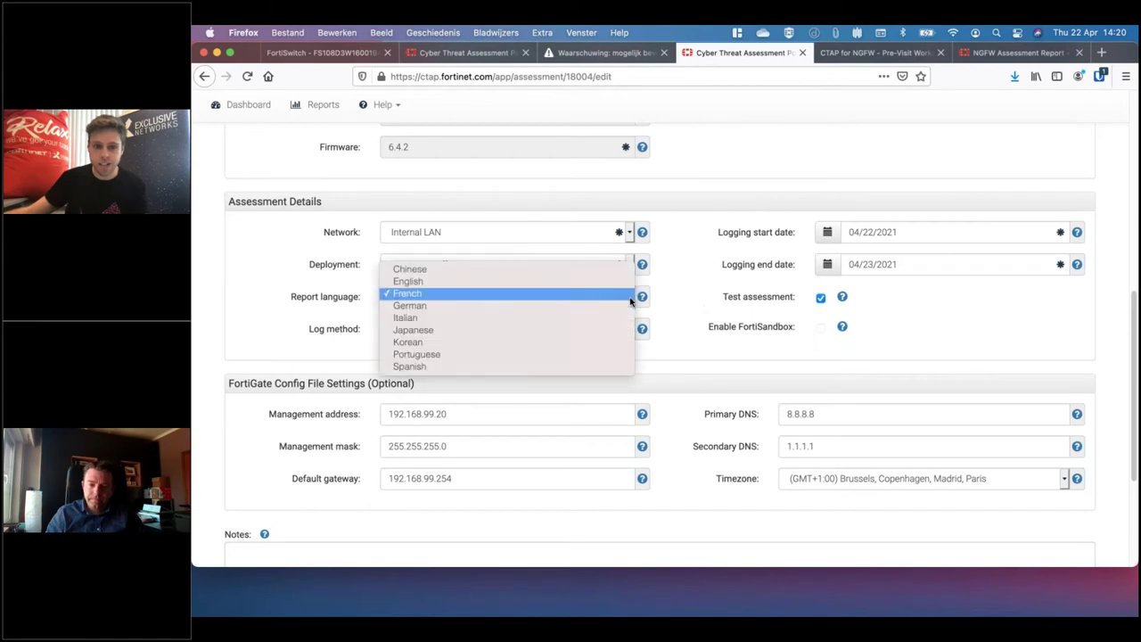
click(496, 282)
scroll(648, 338, down, 1)
scroll(366, 329, down, 2)
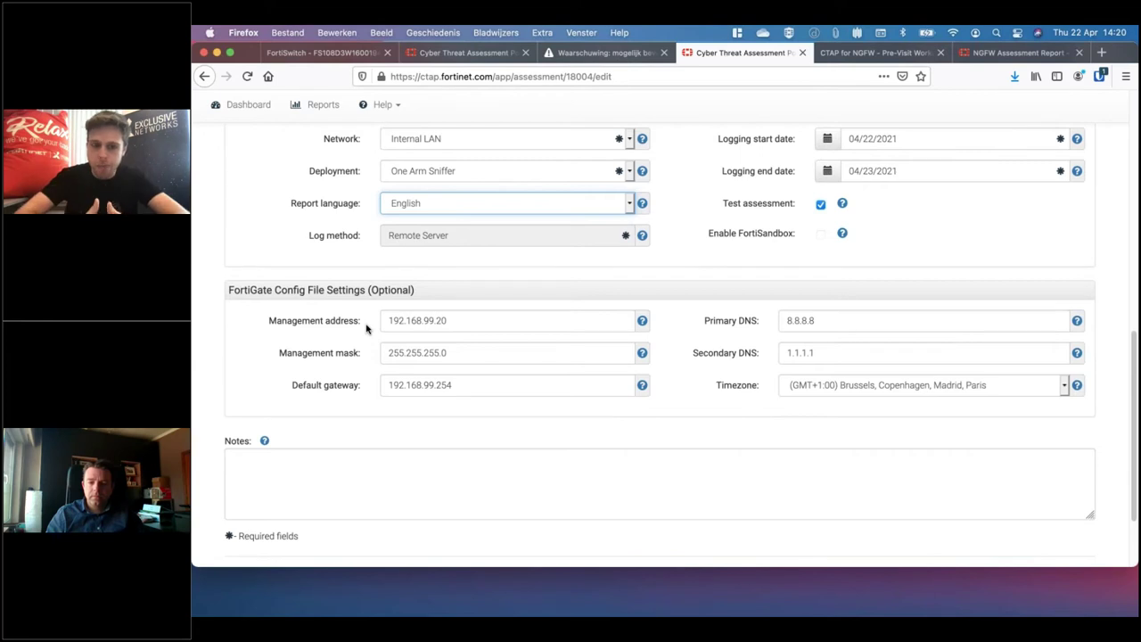
click(854, 53)
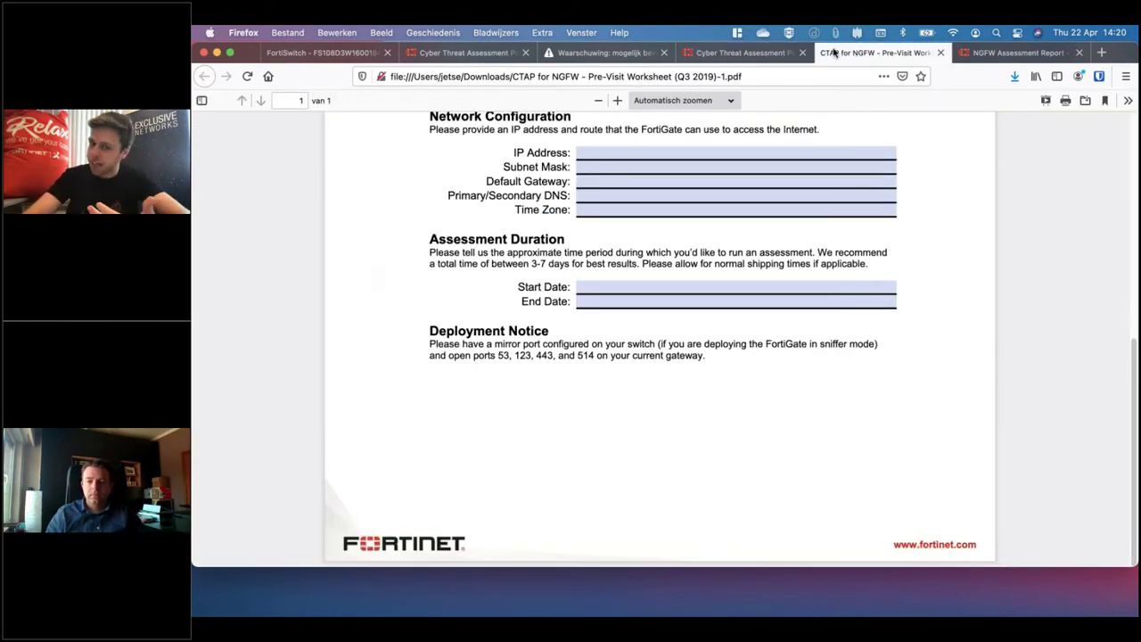
click(729, 54)
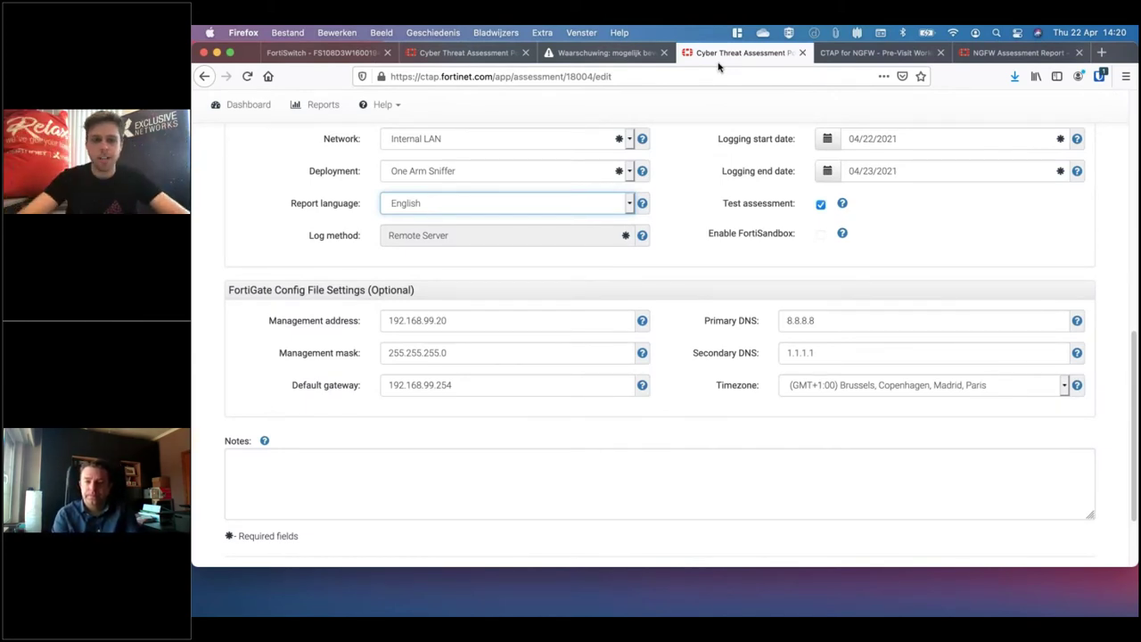
scroll(591, 289, down, 3)
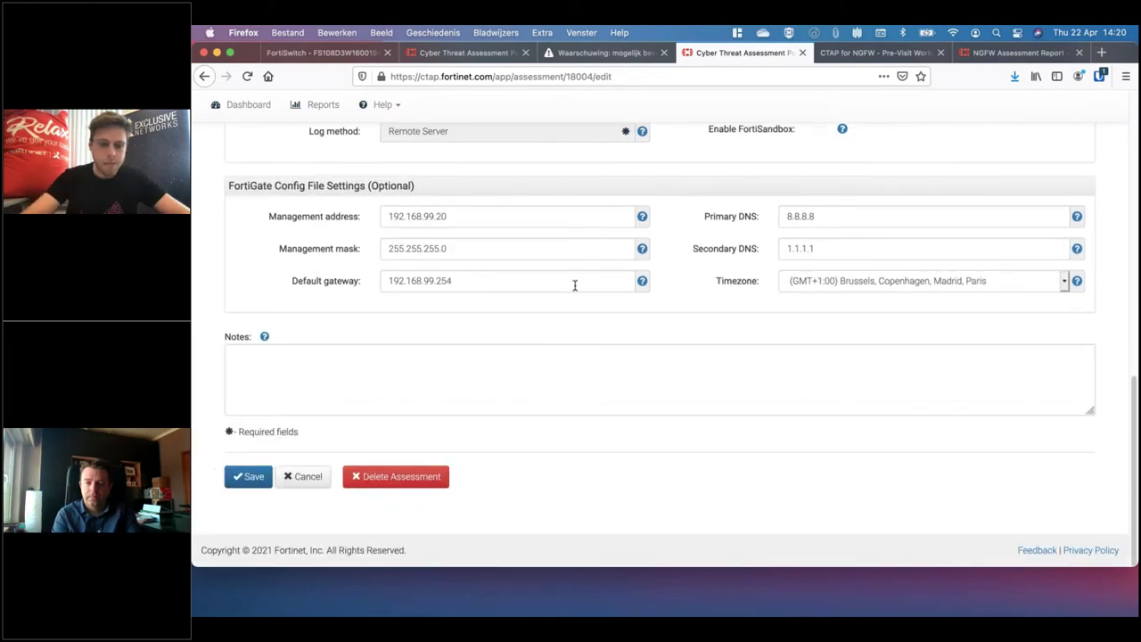
click(313, 479)
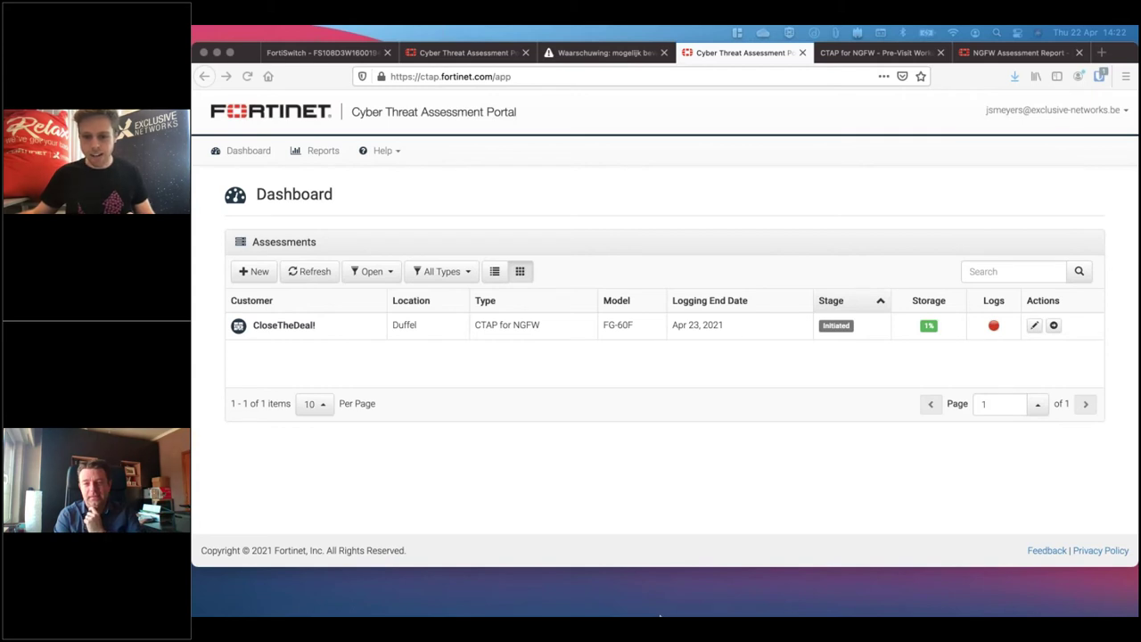
Review the dashboard's CloseTheDeal! CTAP for NGFW assessment on the FG-60F, stage Initiated
mouse_move(659, 615)
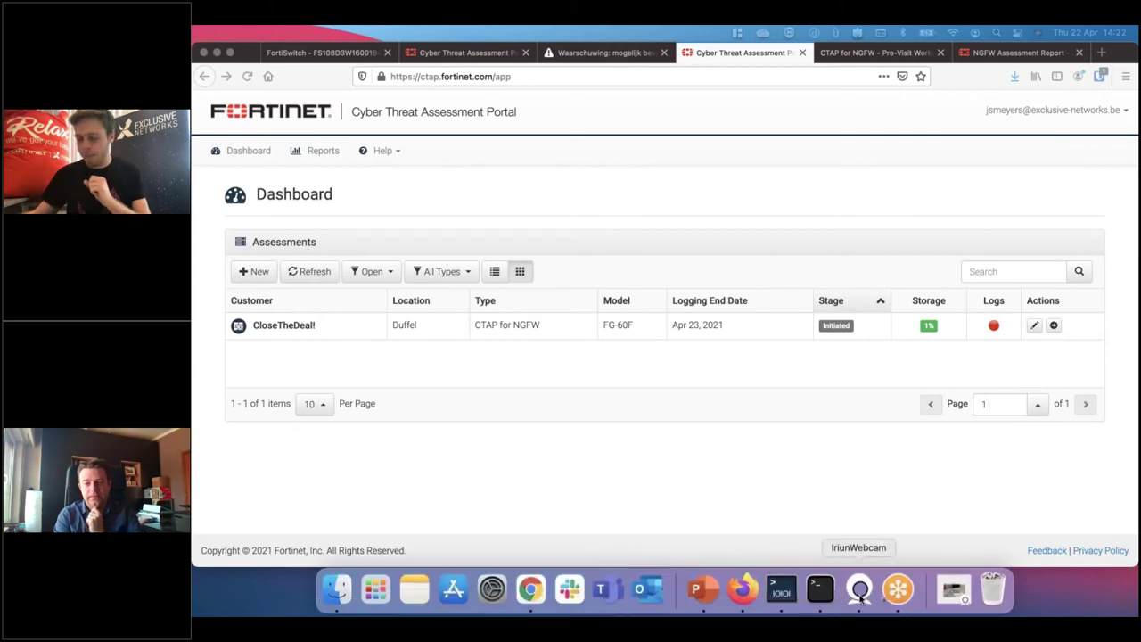
Wake the FortiGate-60F serial console for a login prompt, then return to the browser
click(780, 584)
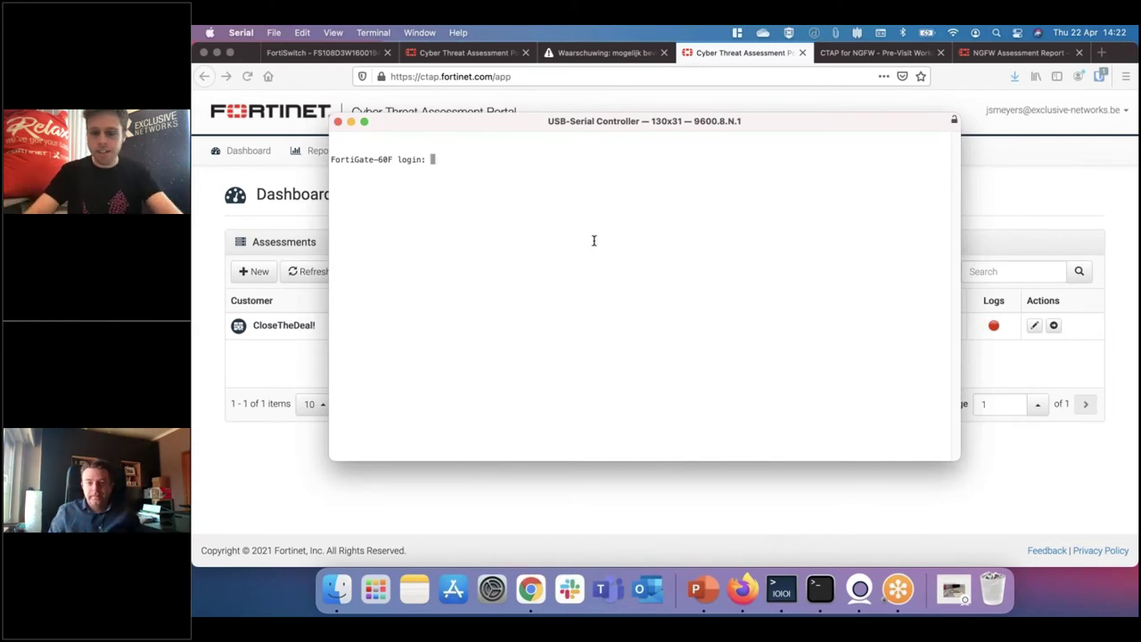
key(Return)
key(Return)
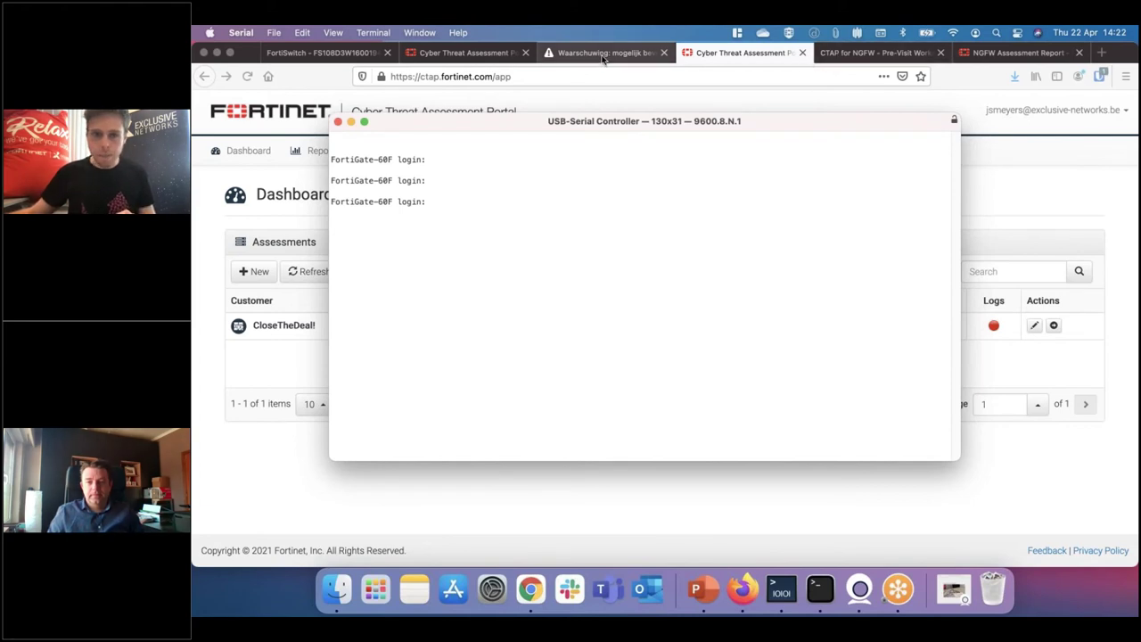
click(463, 53)
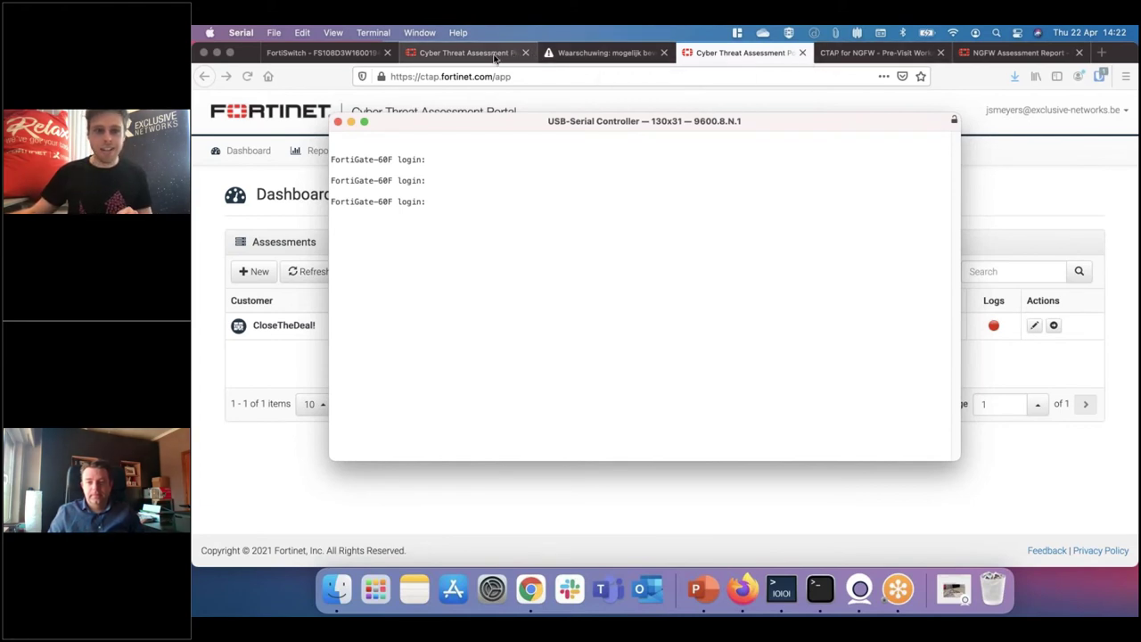
Play the PowerPoint slide's three-minute timer video with sound, then return to the portal
click(711, 593)
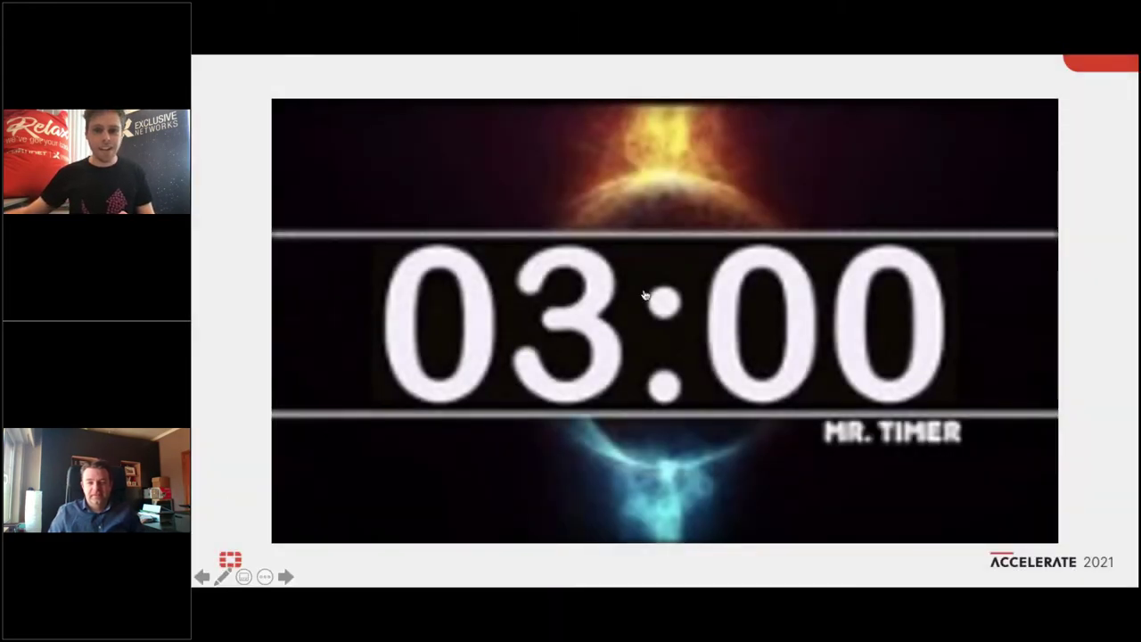
click(648, 334)
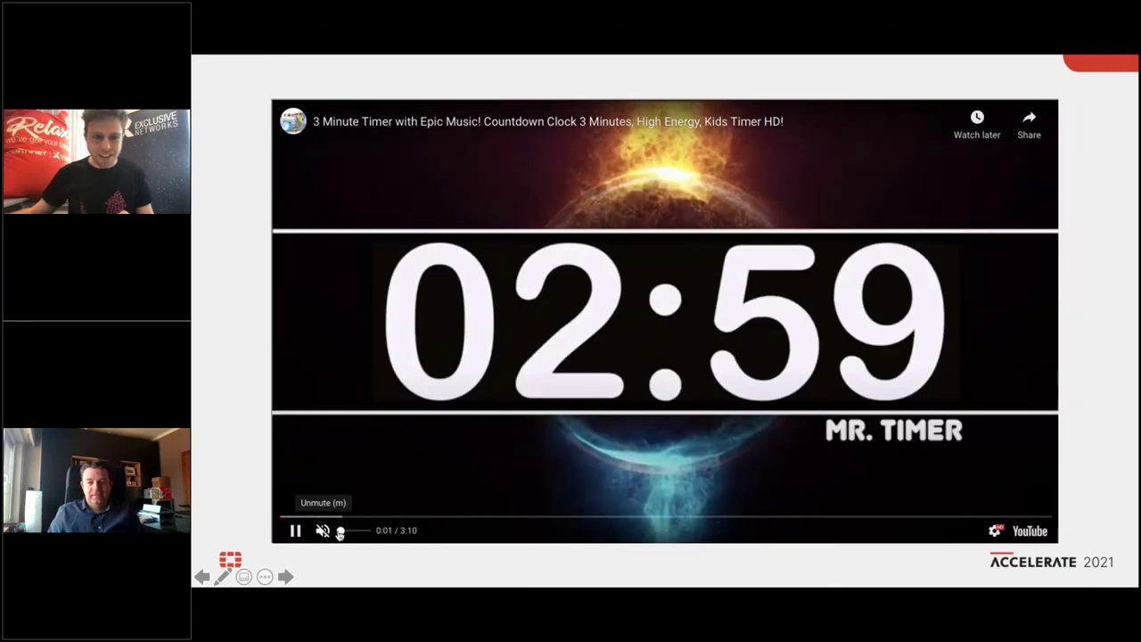
click(344, 532)
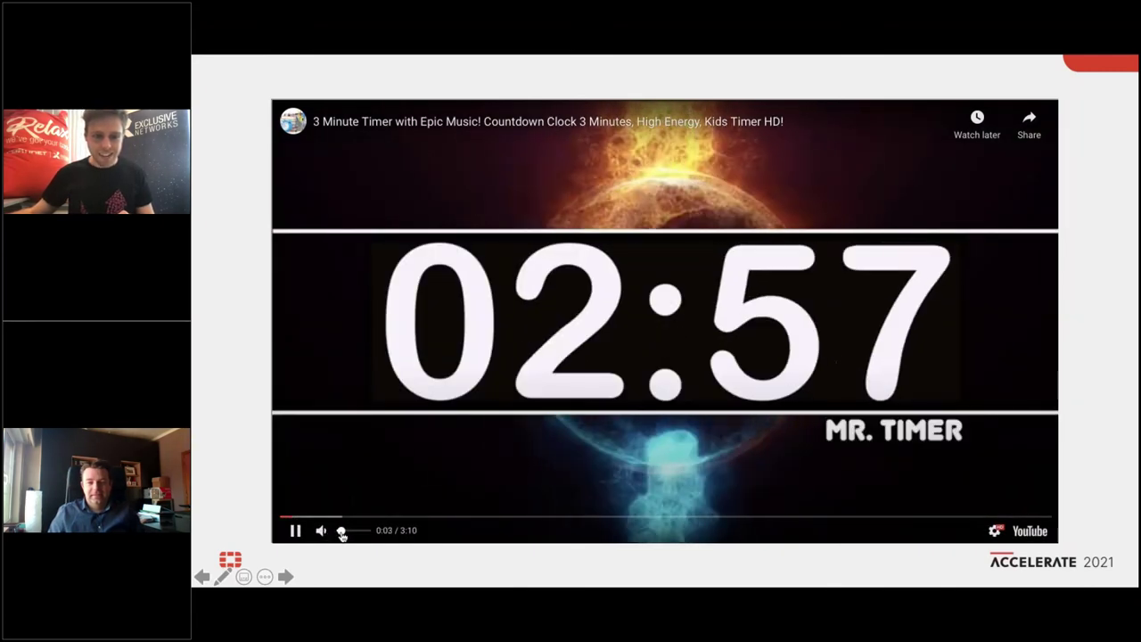
key(ctrl+Up)
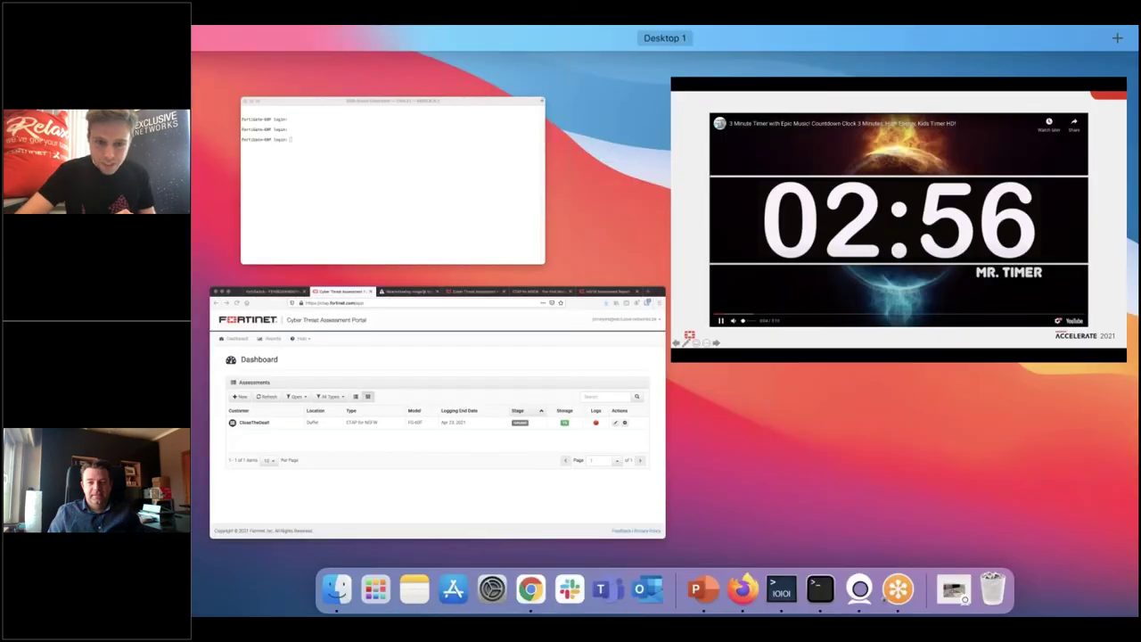
click(415, 426)
Save FGT-60F-64-03-std-r-de2-CloseTheDeal.conf from Getting Started and open the Setup Checklist PDF
click(1053, 326)
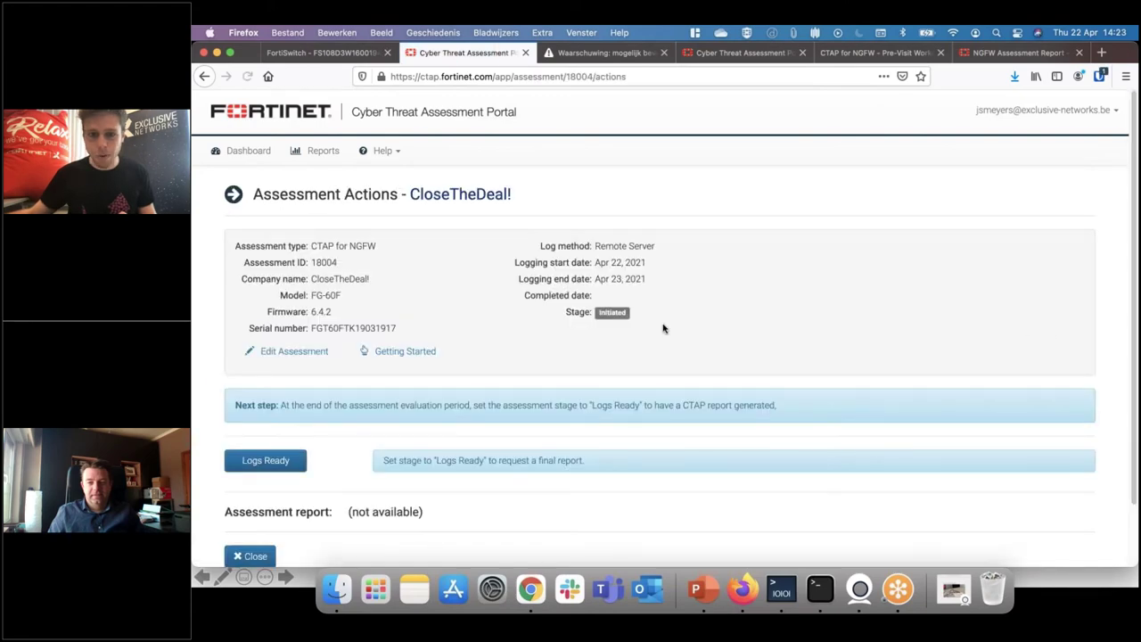
scroll(472, 317, down, 3)
click(405, 289)
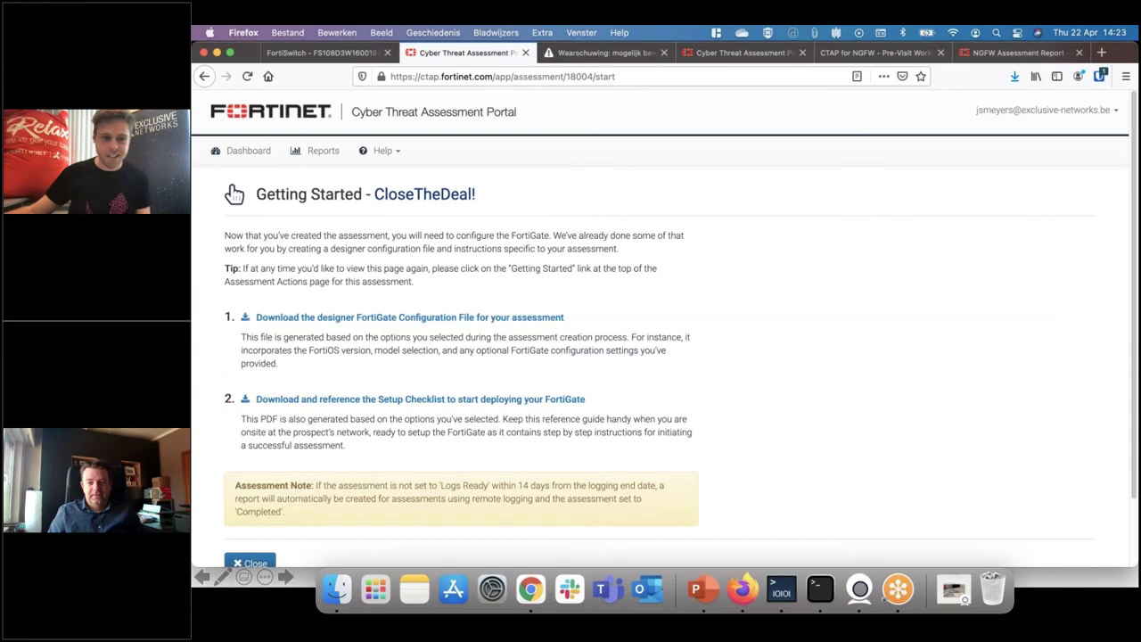
click(397, 303)
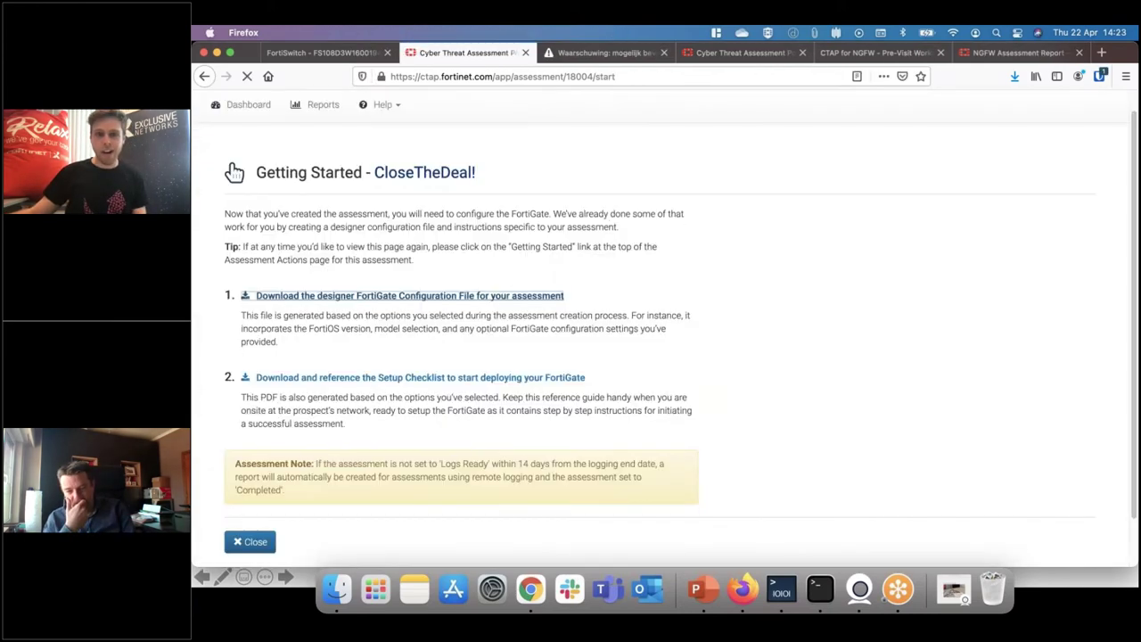
click(607, 353)
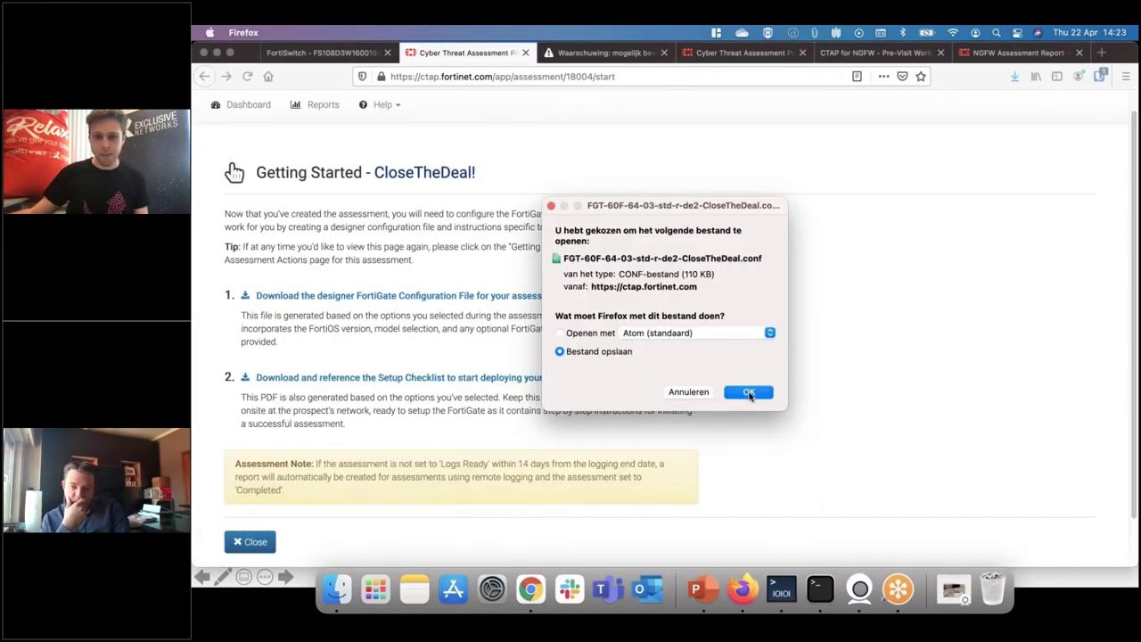
click(749, 393)
click(490, 381)
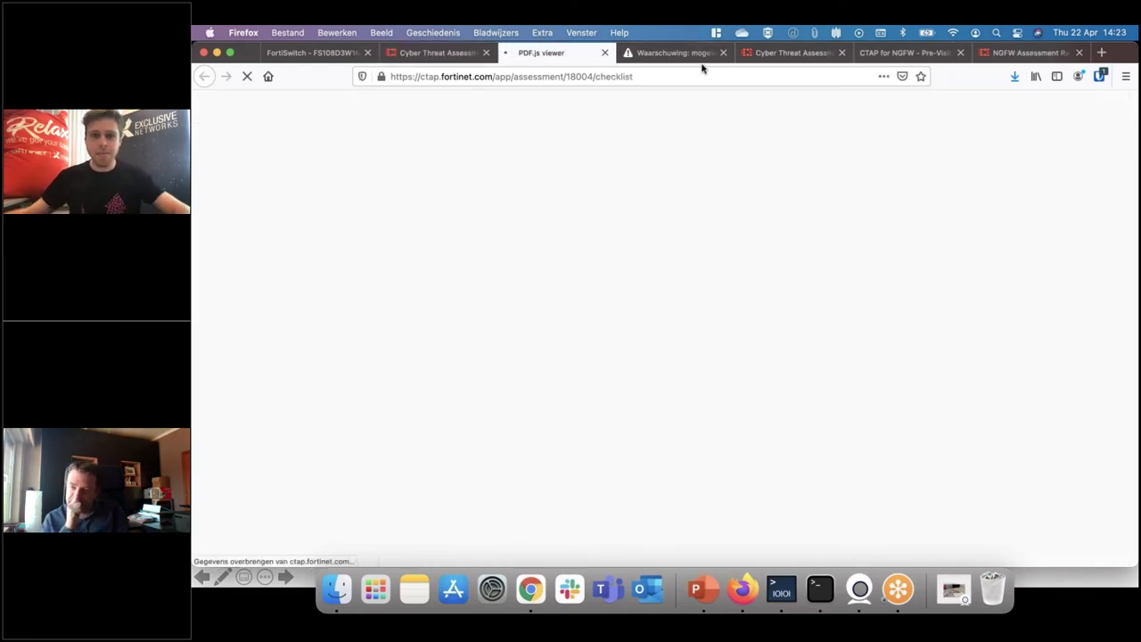
Read the Setup Checklist through page 2, then switch to the 192.168.1.99 warning tab
scroll(744, 202, down, 10)
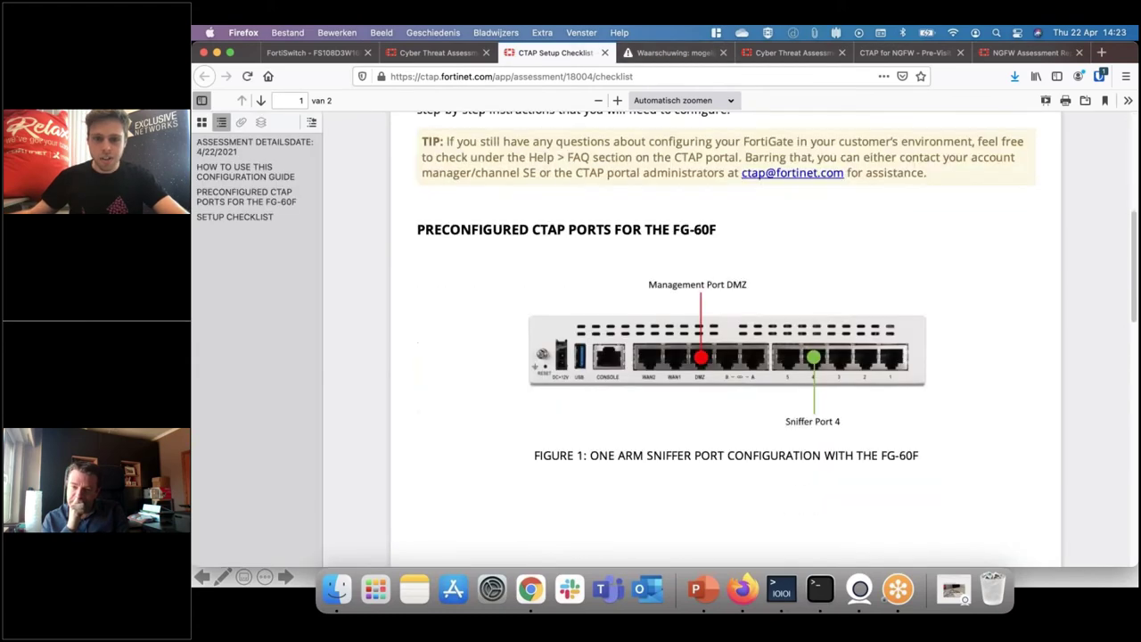
scroll(744, 202, up, 2)
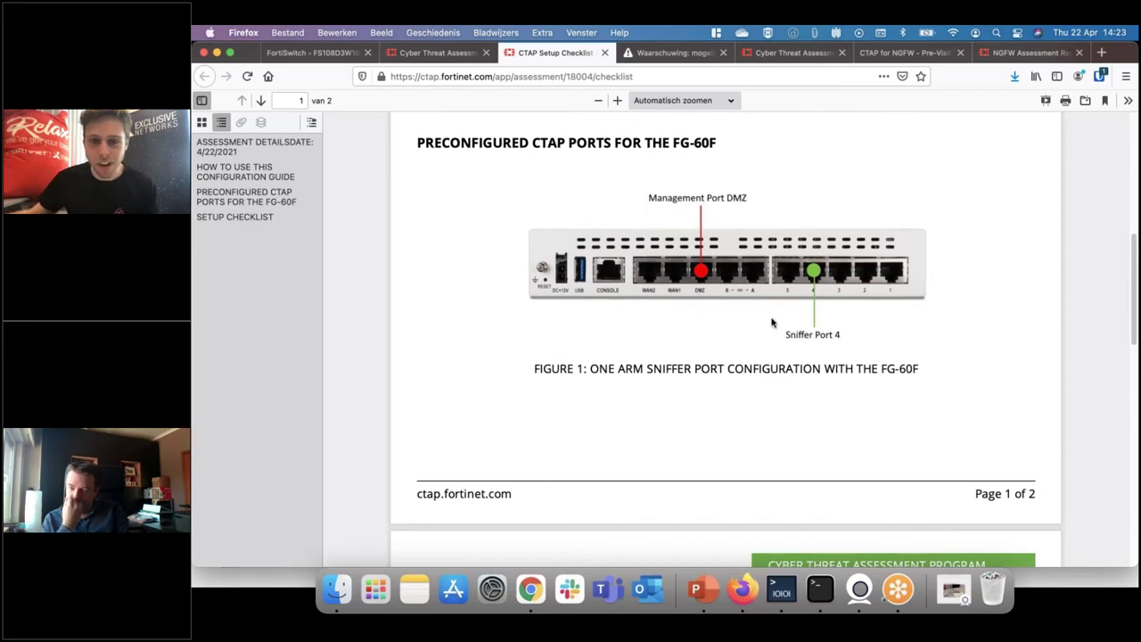
scroll(771, 322, down, 10)
scroll(770, 323, up, 1)
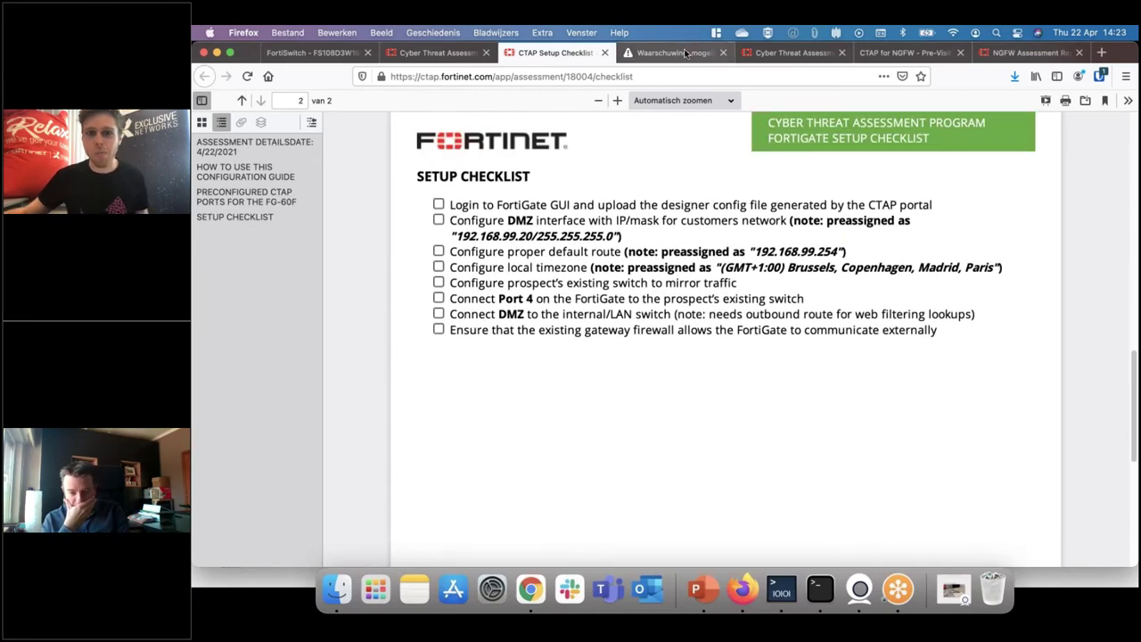
click(673, 53)
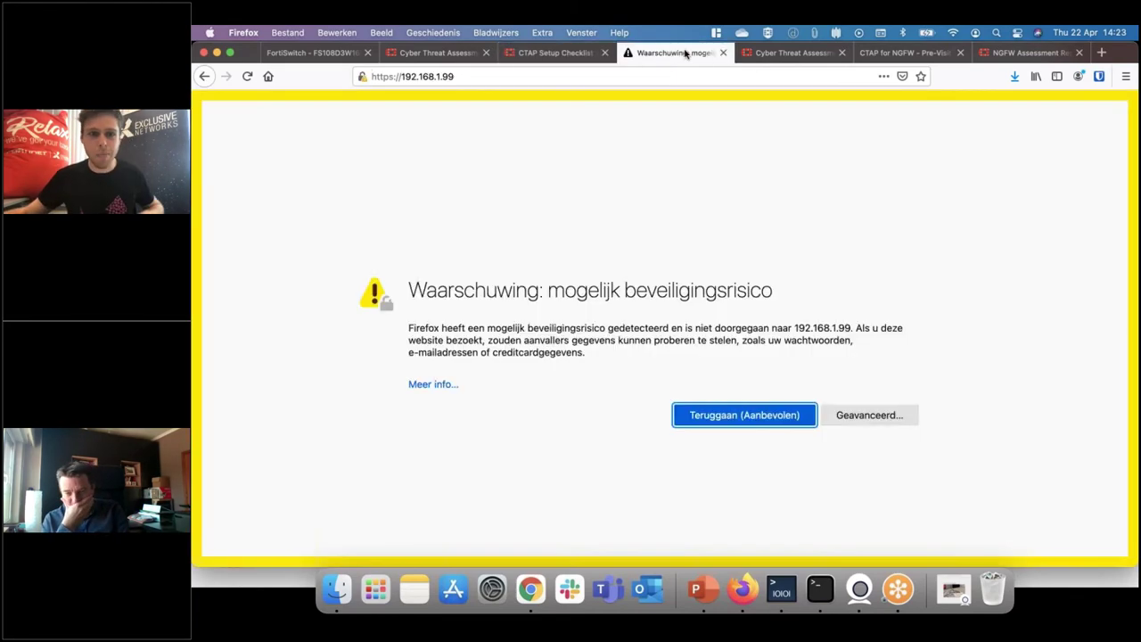
Accept the certificate risk warning to reach the FortiGate login page
click(564, 76)
click(860, 417)
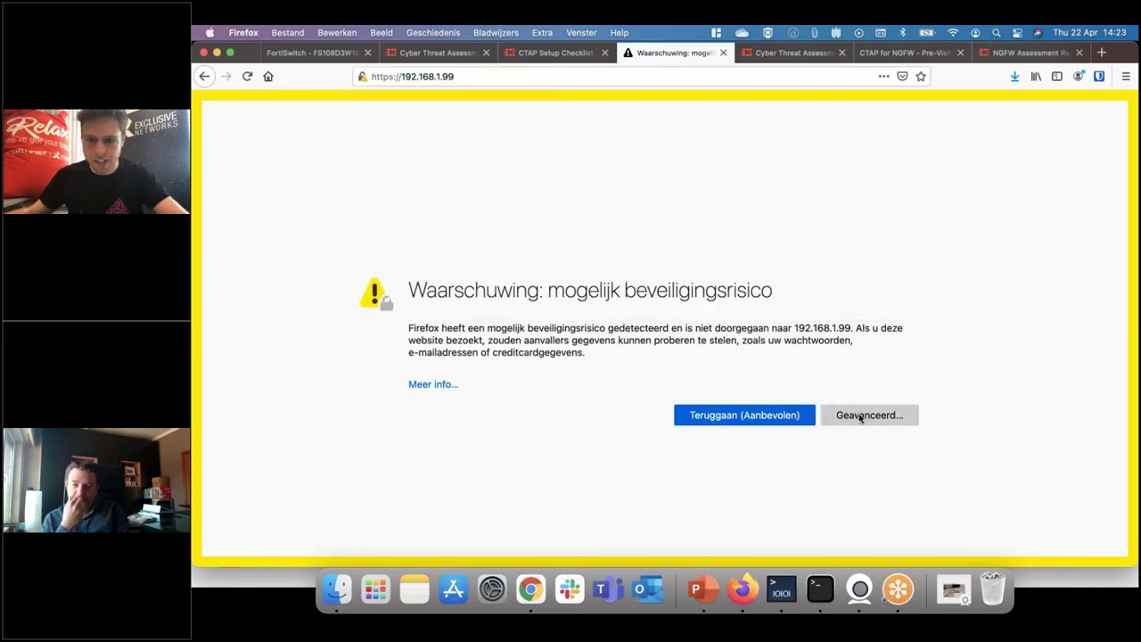
click(860, 417)
click(803, 509)
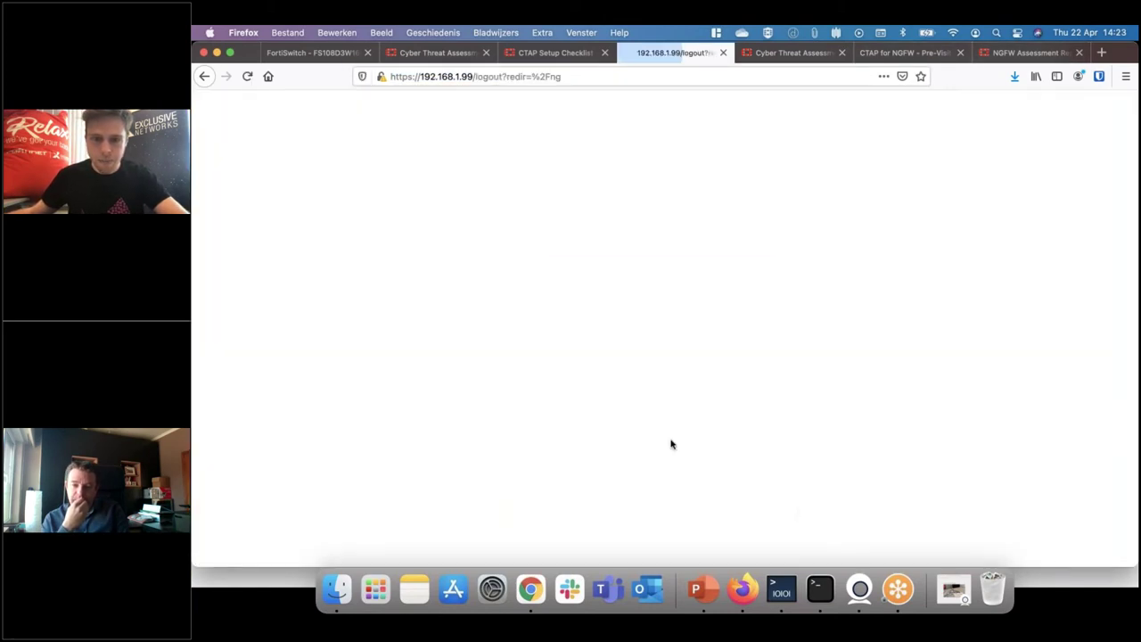
Log in as admin and replace the default password with a new admin password
text(admin)
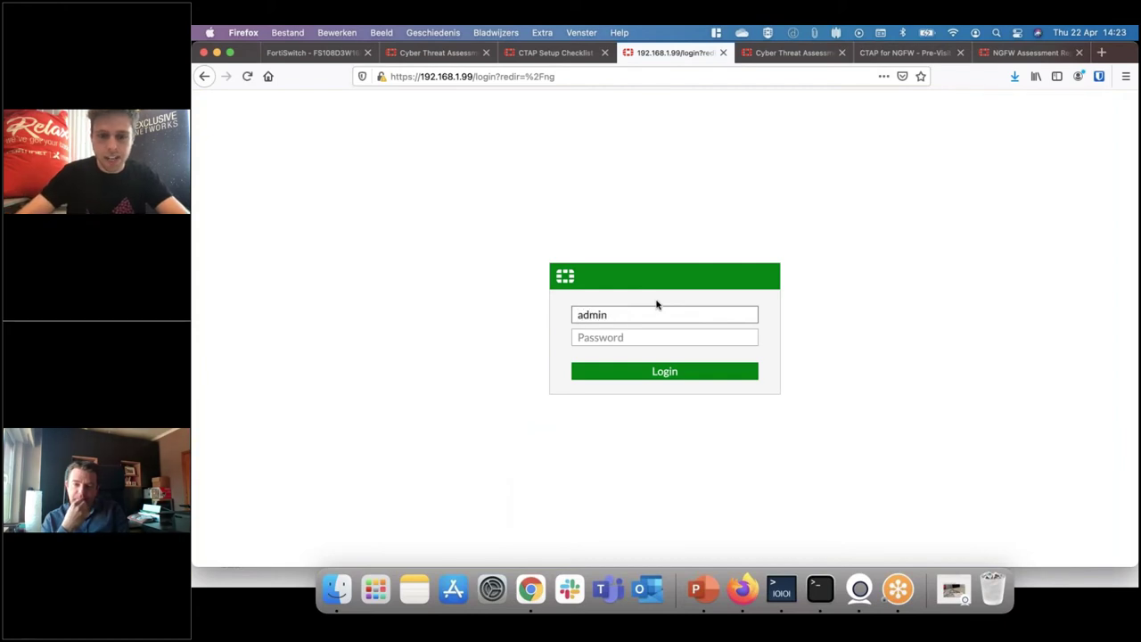
key(Tab)
key(Return)
key(Tab)
text(f)
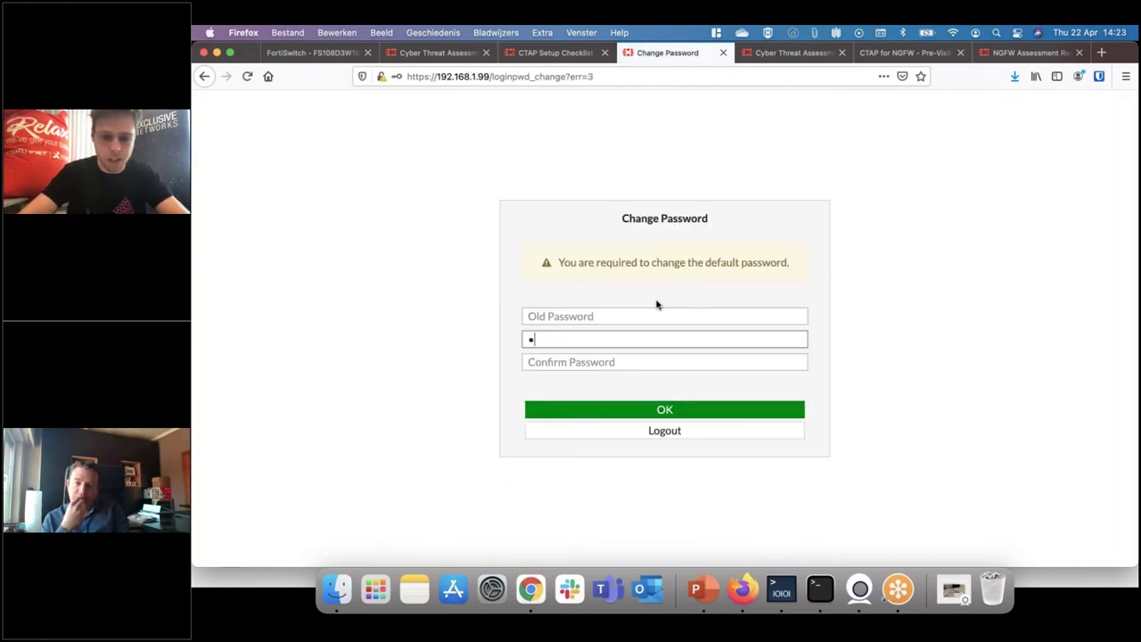
text(ortinet)
key(Tab)
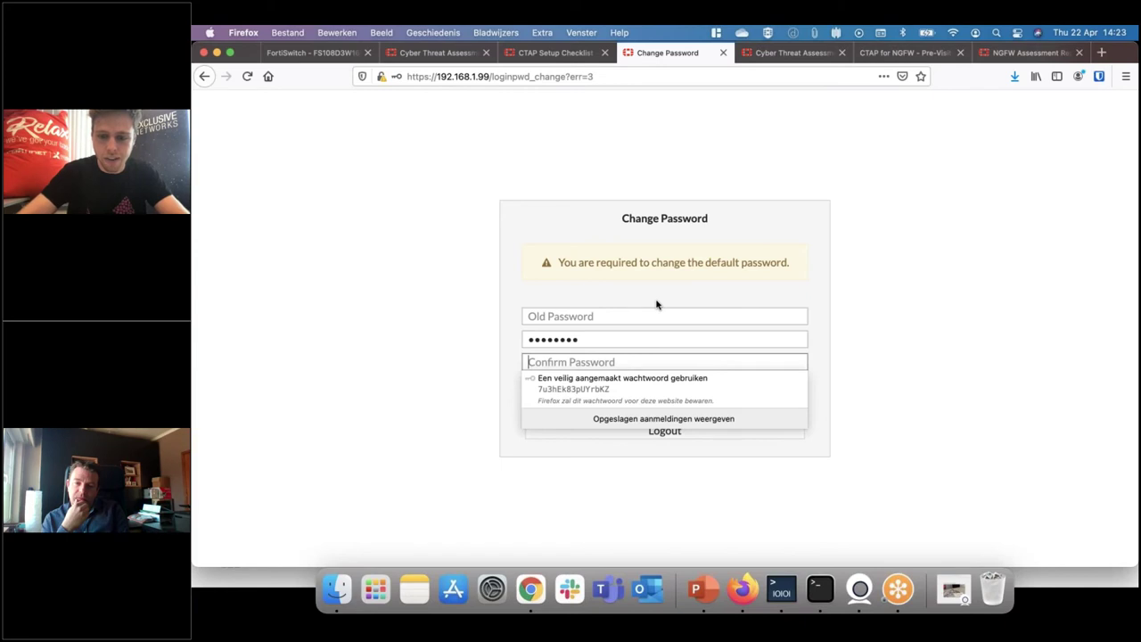
Log in again as admin with the new password and decline saving it in Firefox
text(fortinet)
key(Return)
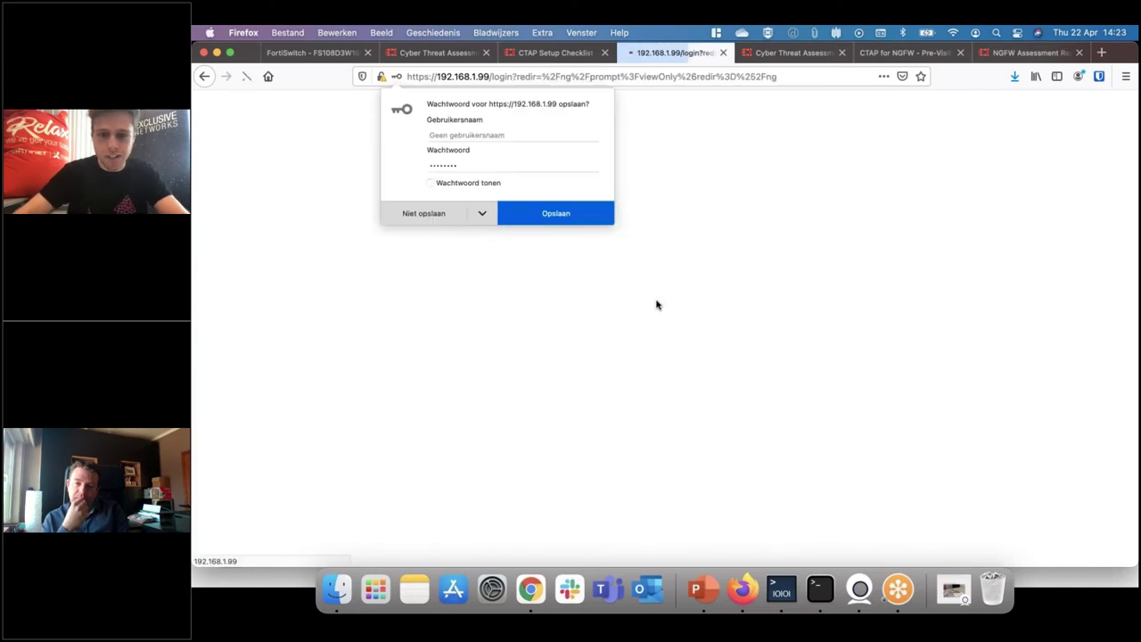
text(admin)
key(Tab)
text(fortinet)
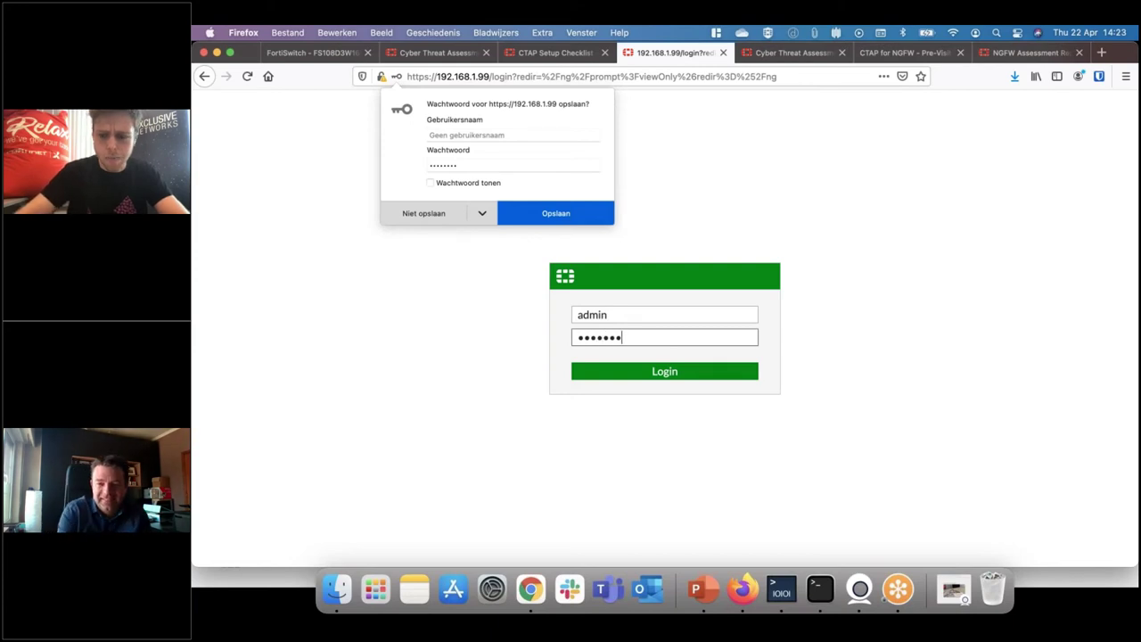
key(Return)
click(427, 215)
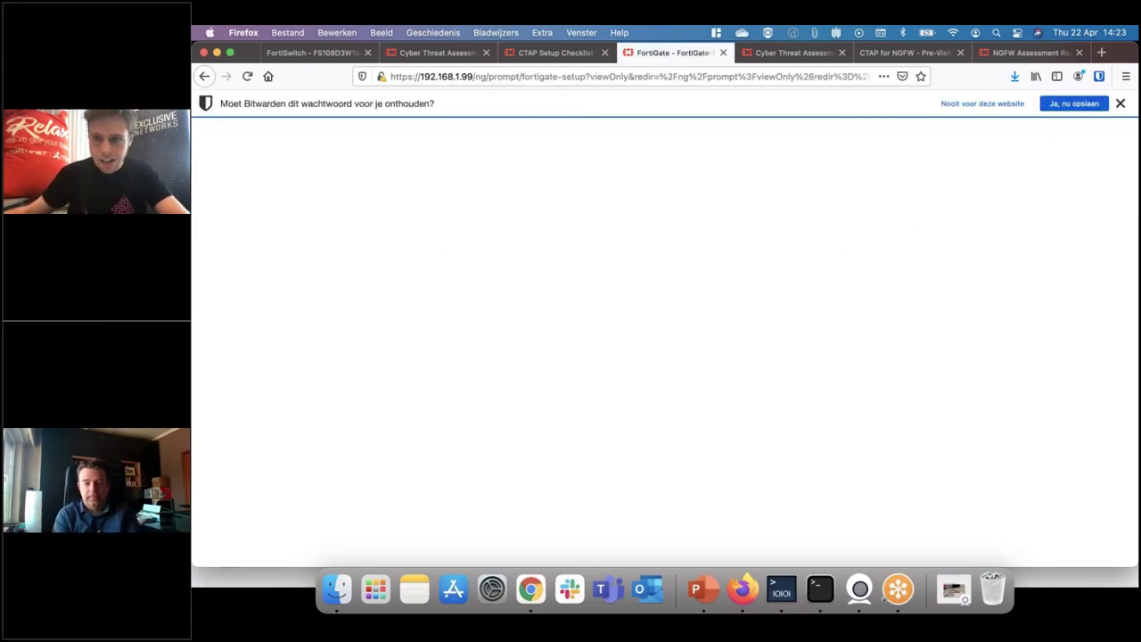
click(1120, 103)
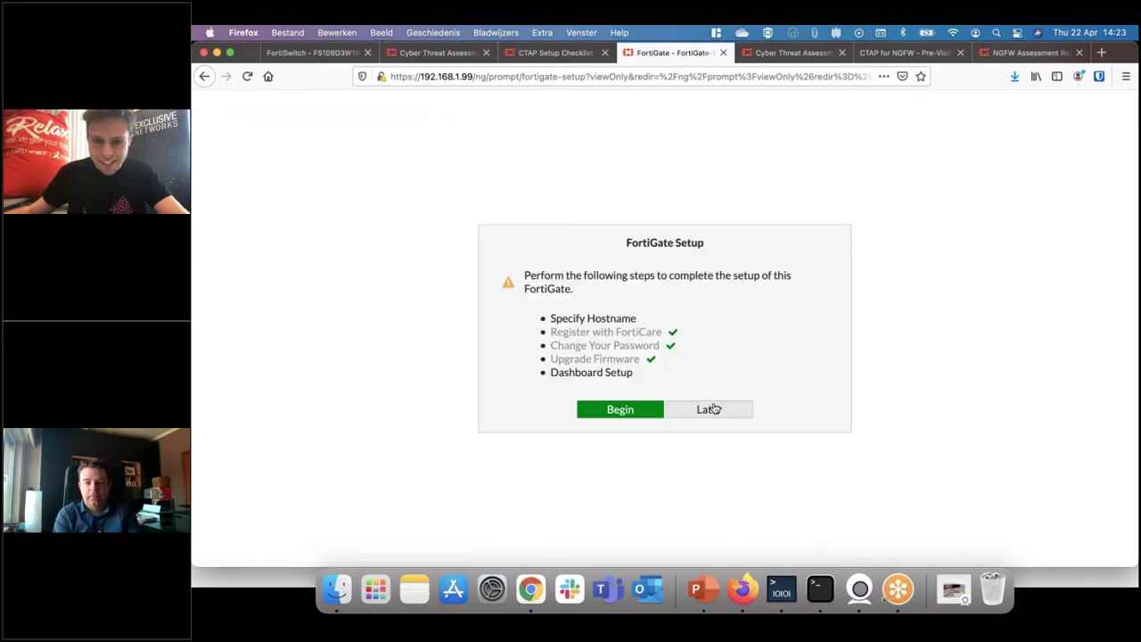